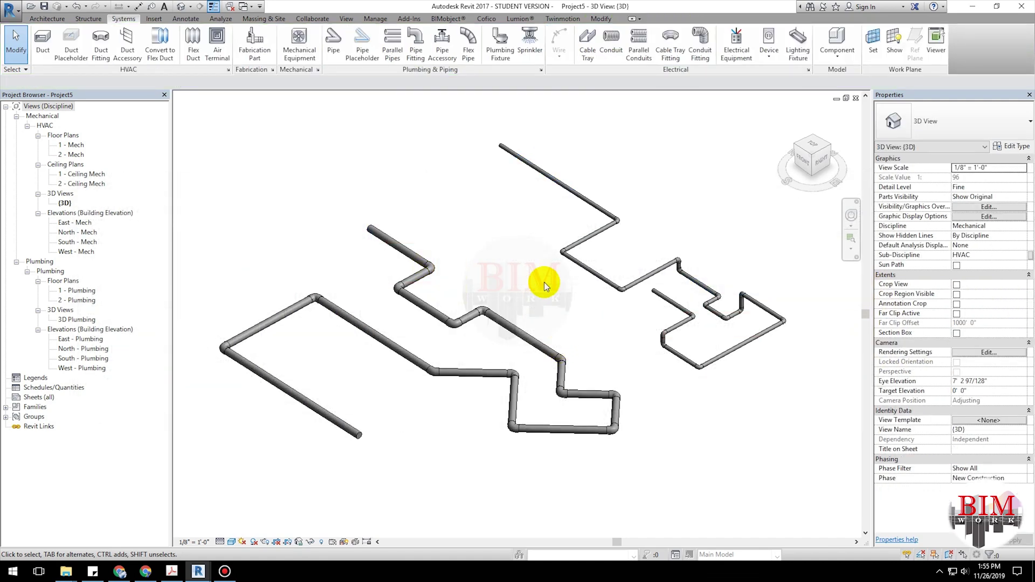
Step: Set the system type of the thin 6" pipe run to Domestic Cold Water
click(566, 187)
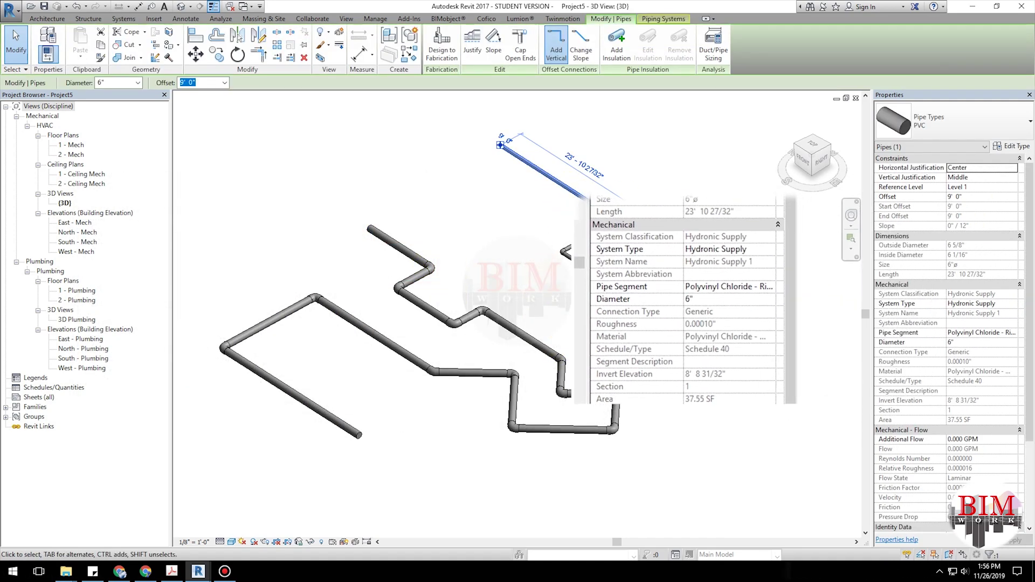
click(1014, 306)
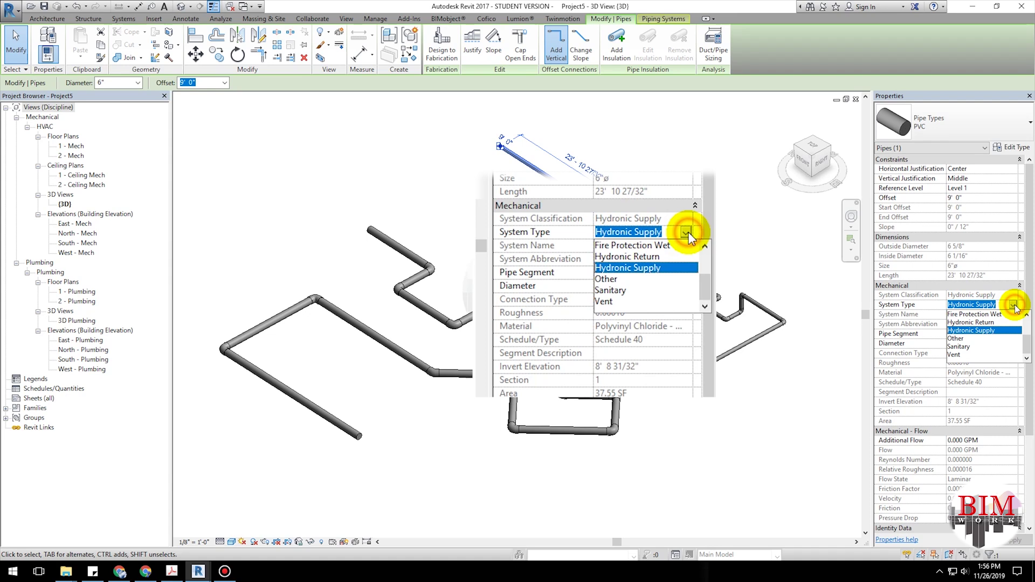
scroll(1029, 334, up, 2)
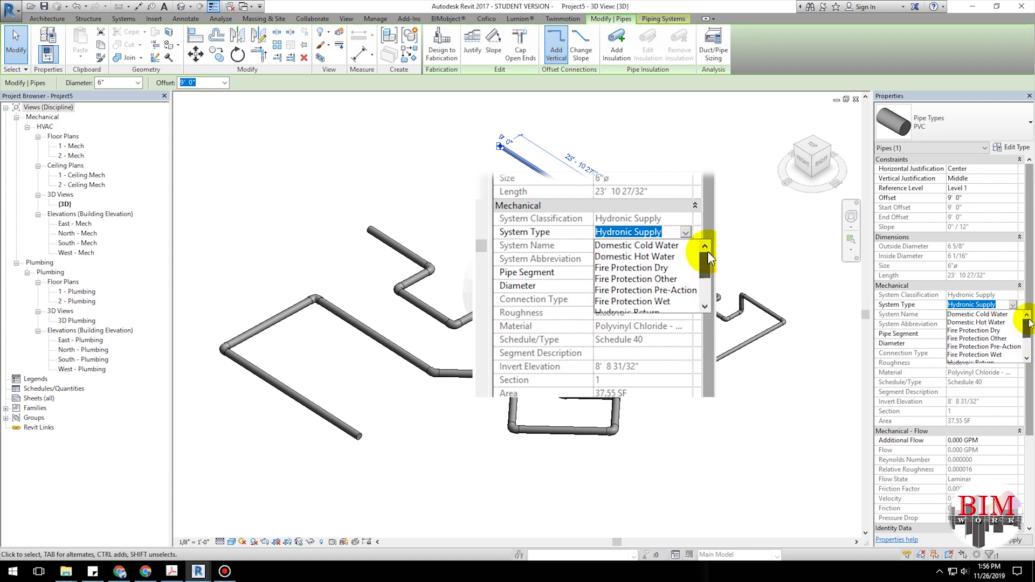
click(990, 316)
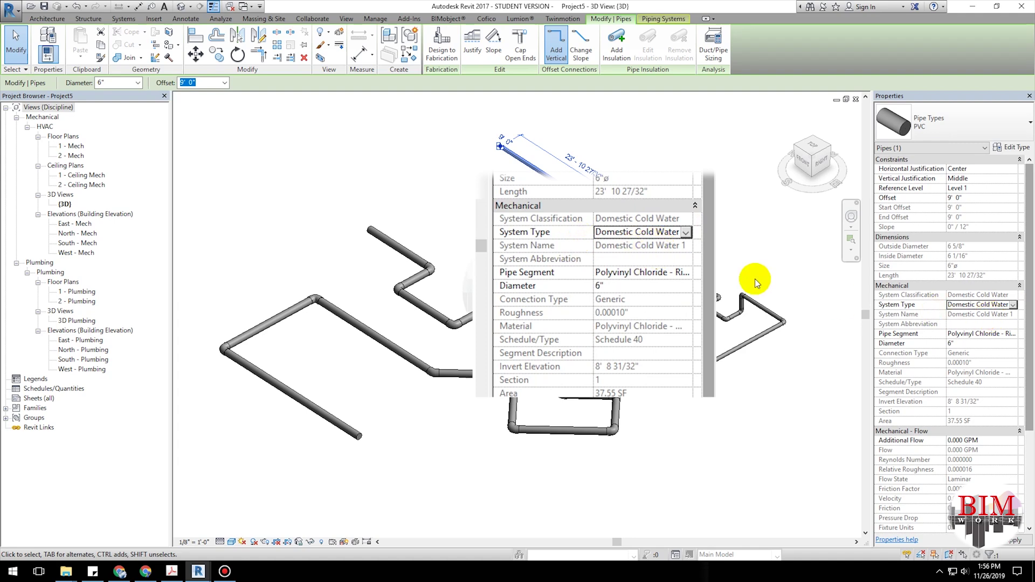
click(679, 235)
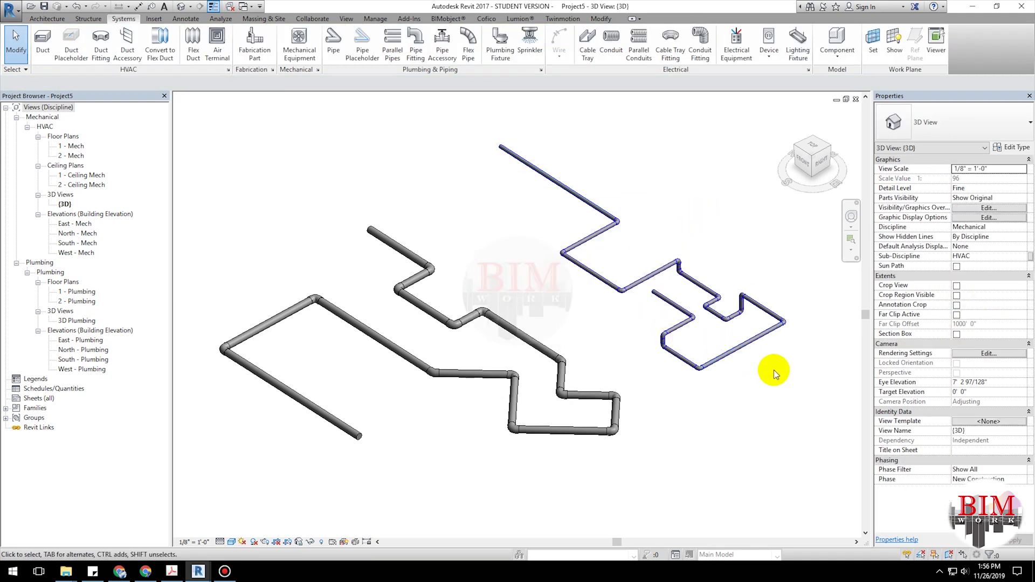
Step: Set the system type of the thick 12" pipe run to Domestic Hot Water
scroll(742, 319, up, 3)
scroll(742, 320, up, 5)
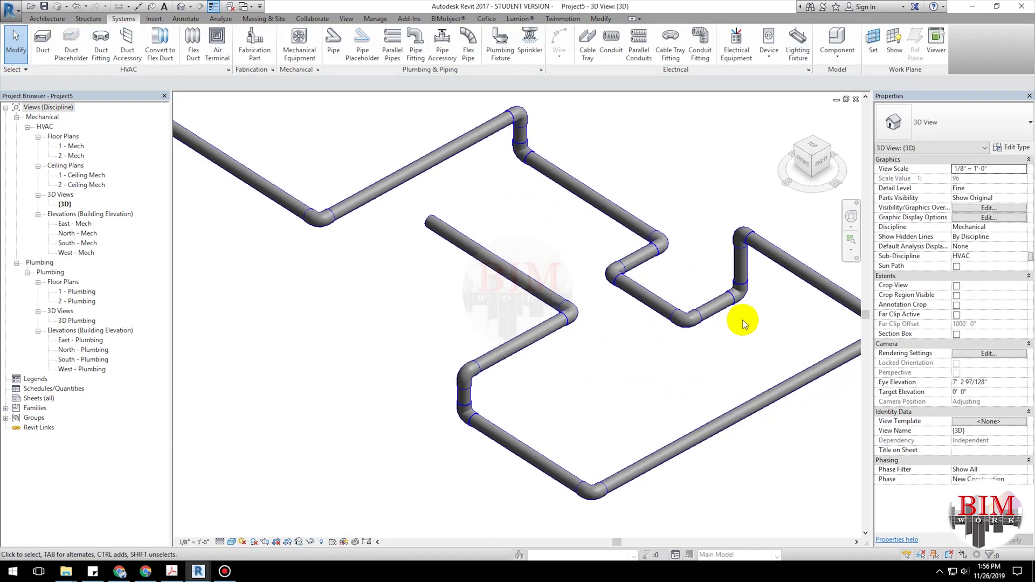
scroll(694, 309, down, 6)
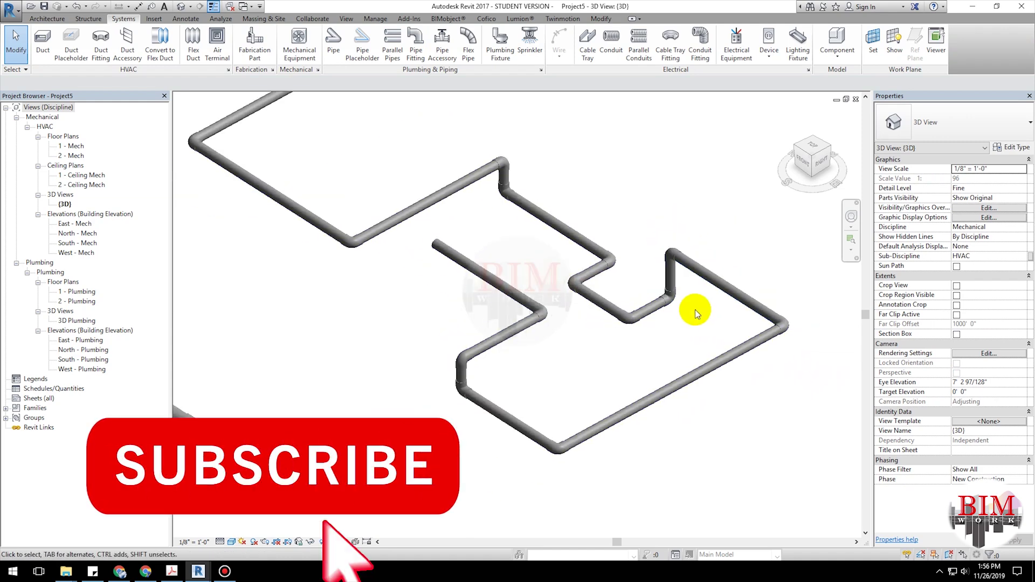
middle_drag(535, 318, 624, 313)
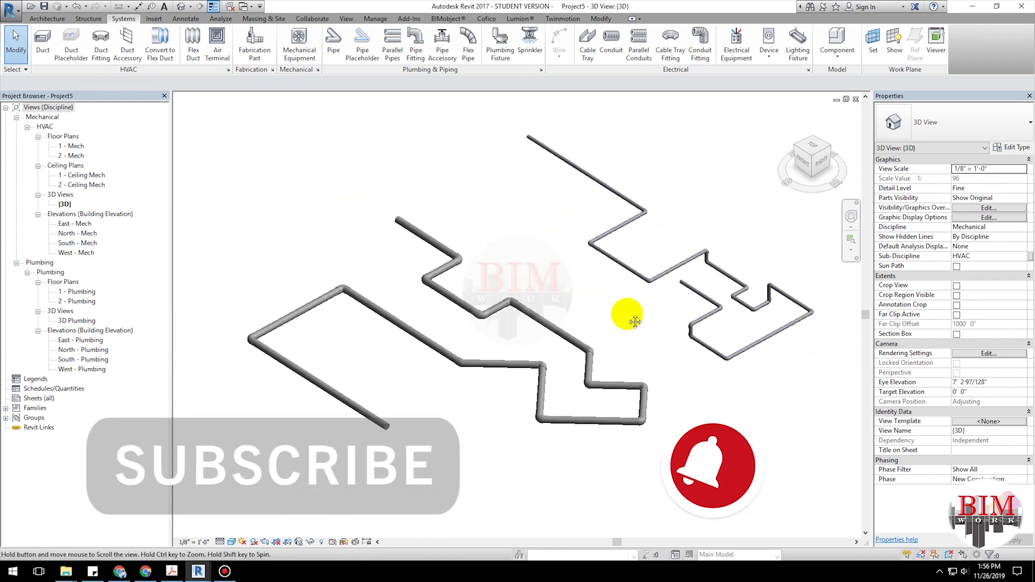
click(418, 233)
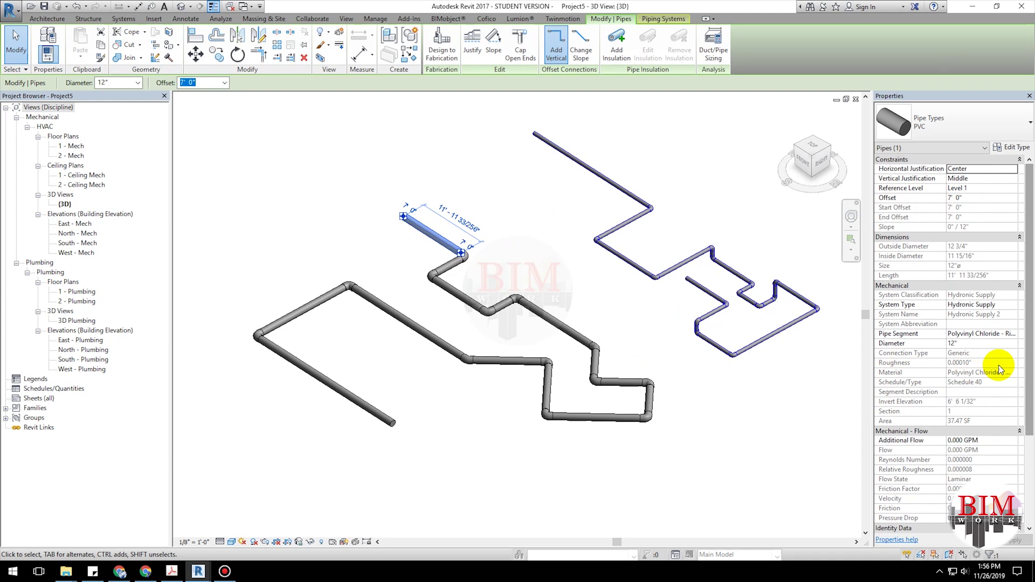
click(1014, 304)
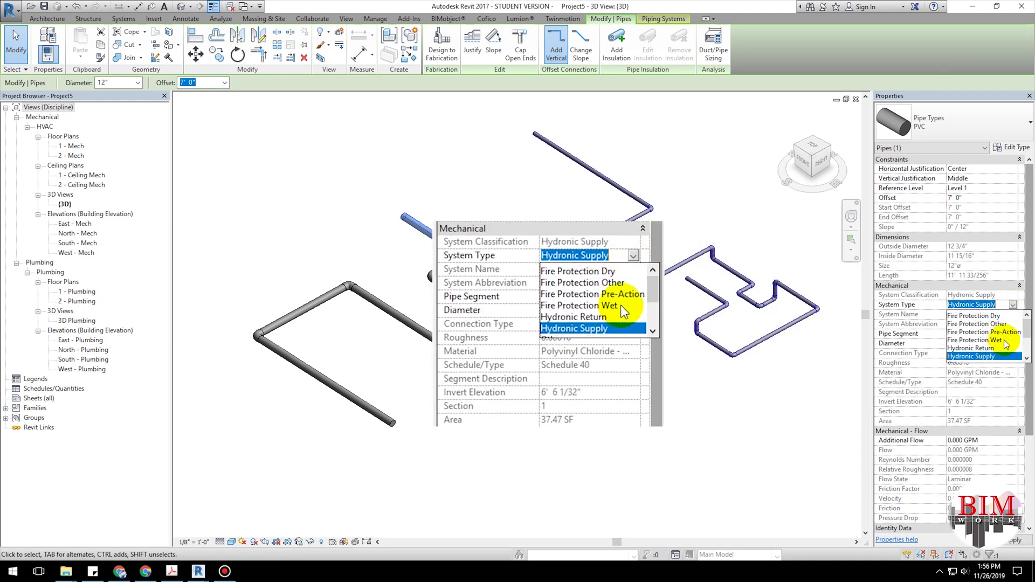
scroll(995, 326, up, 1)
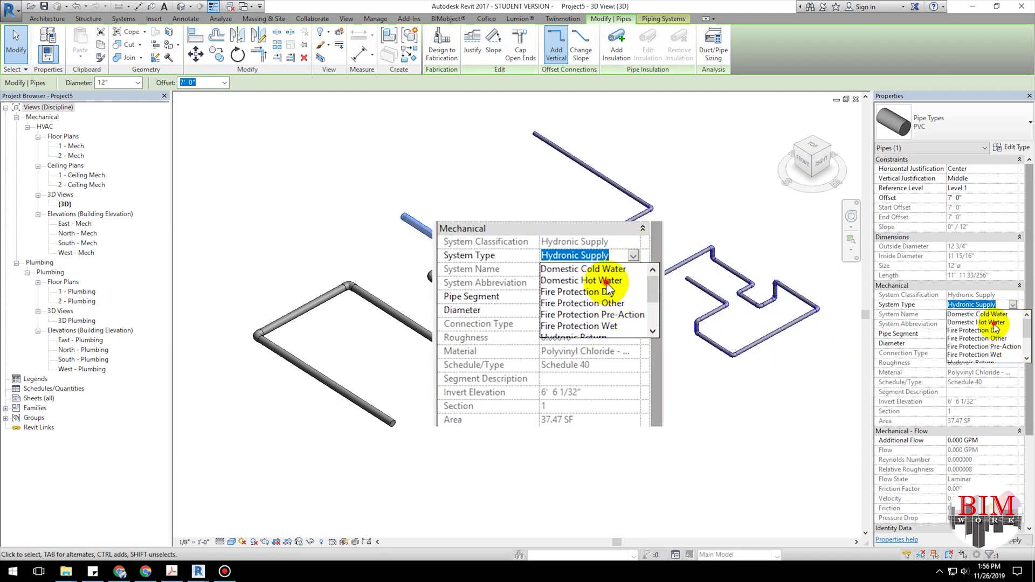
click(994, 322)
click(460, 180)
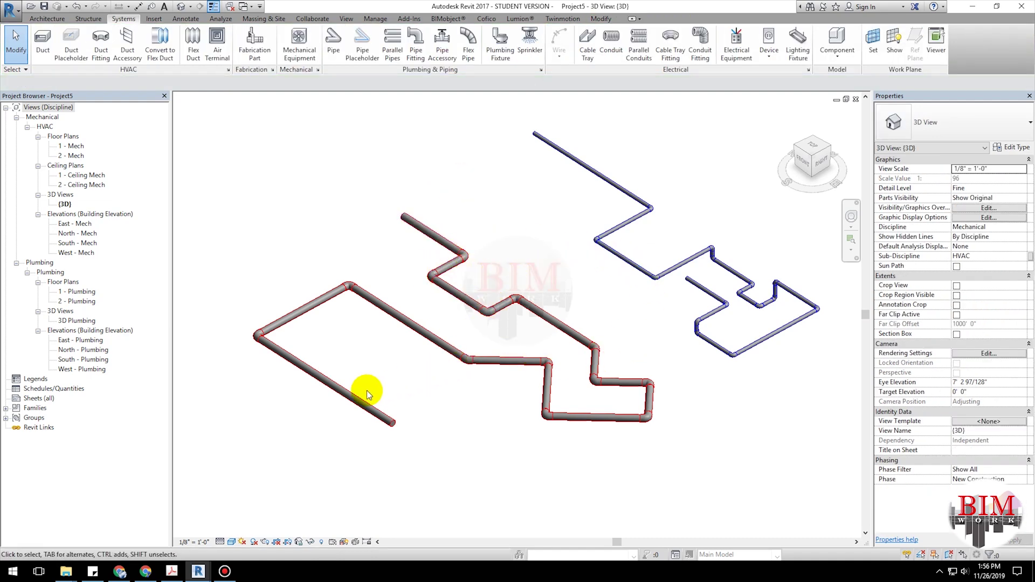
Step: Expand the project's families down to the list of piping system types
click(5, 409)
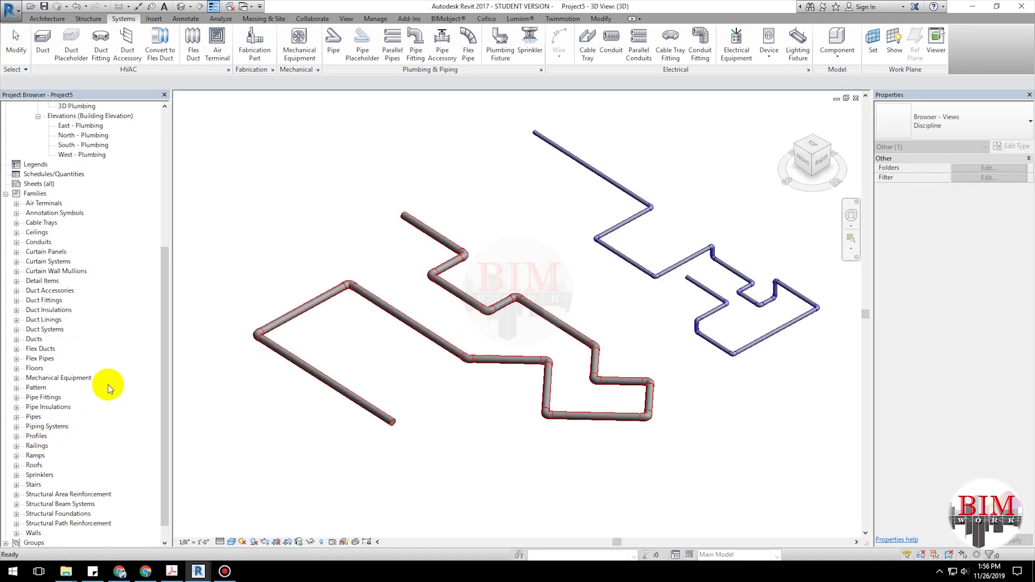
scroll(108, 384, down, 1)
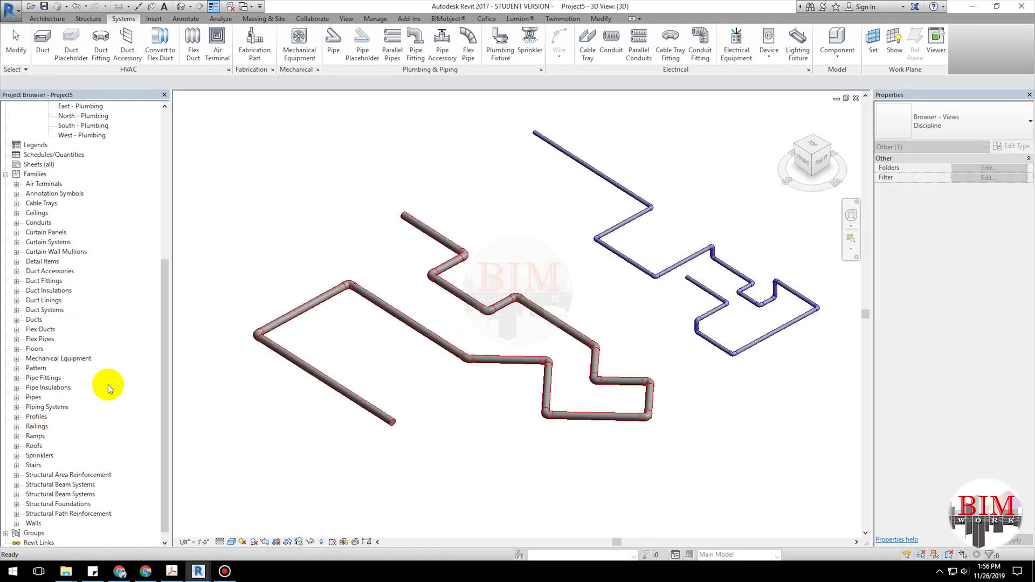
click(17, 398)
click(16, 398)
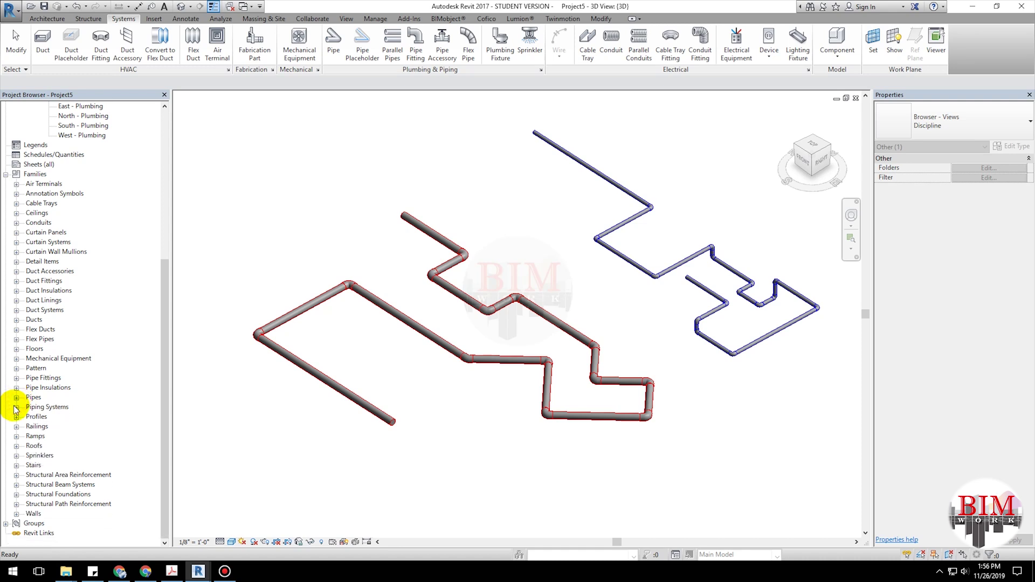
click(16, 407)
click(27, 417)
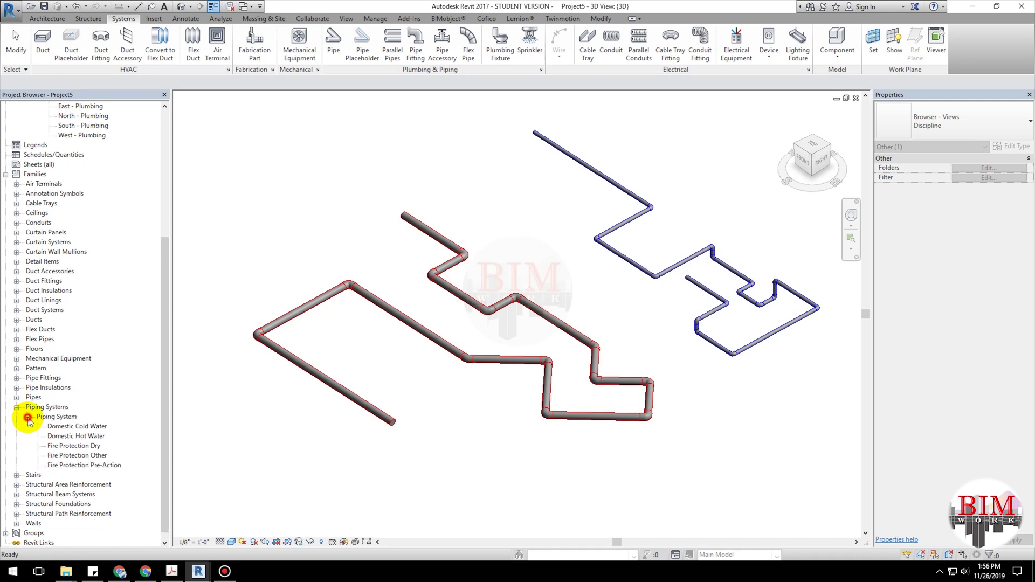
scroll(155, 411, down, 3)
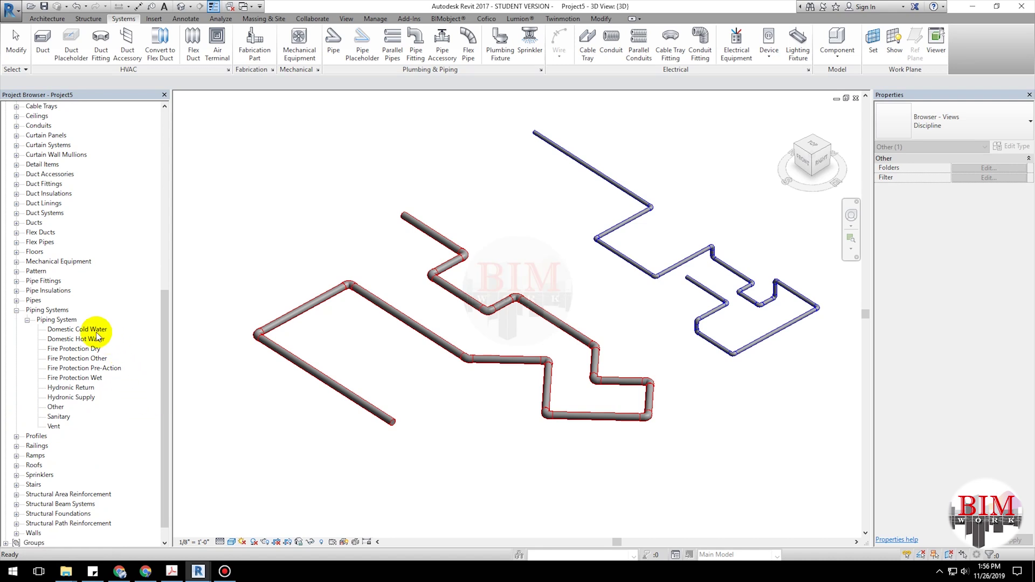
Step: Duplicate the Domestic Cold Water piping system type and rename the copy to CW
click(93, 330)
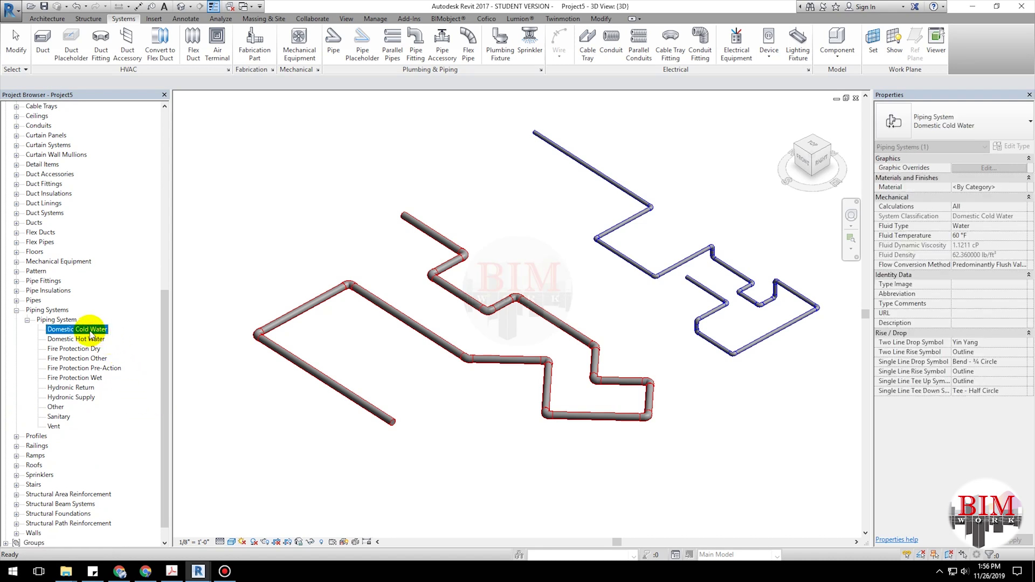
right_click(90, 335)
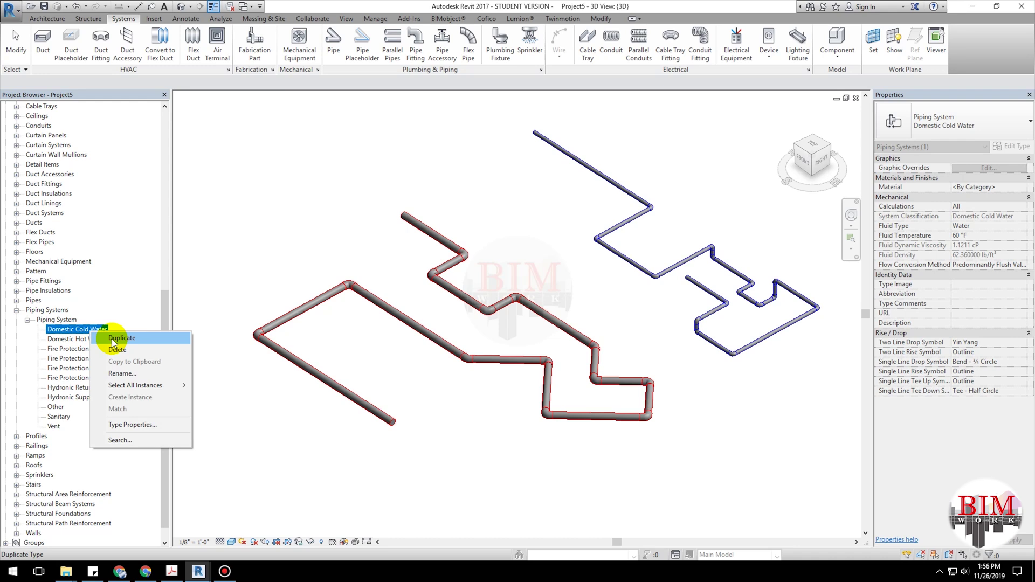
click(114, 339)
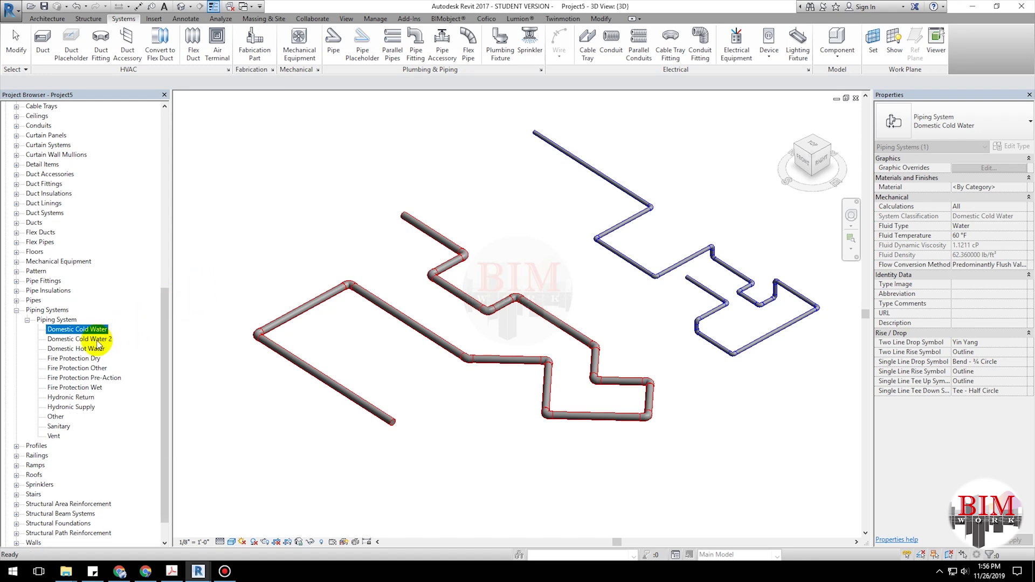
right_click(98, 341)
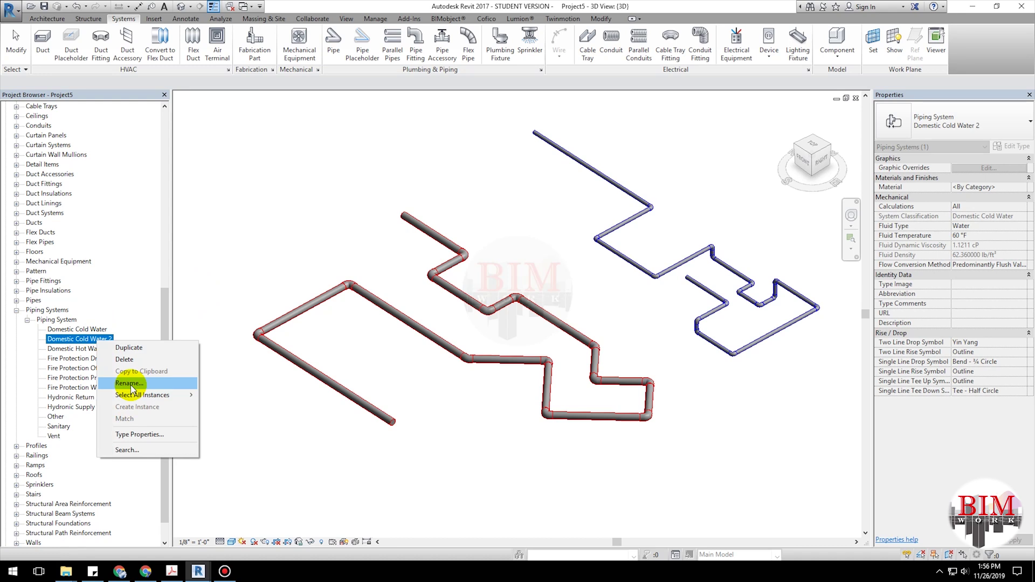
click(131, 385)
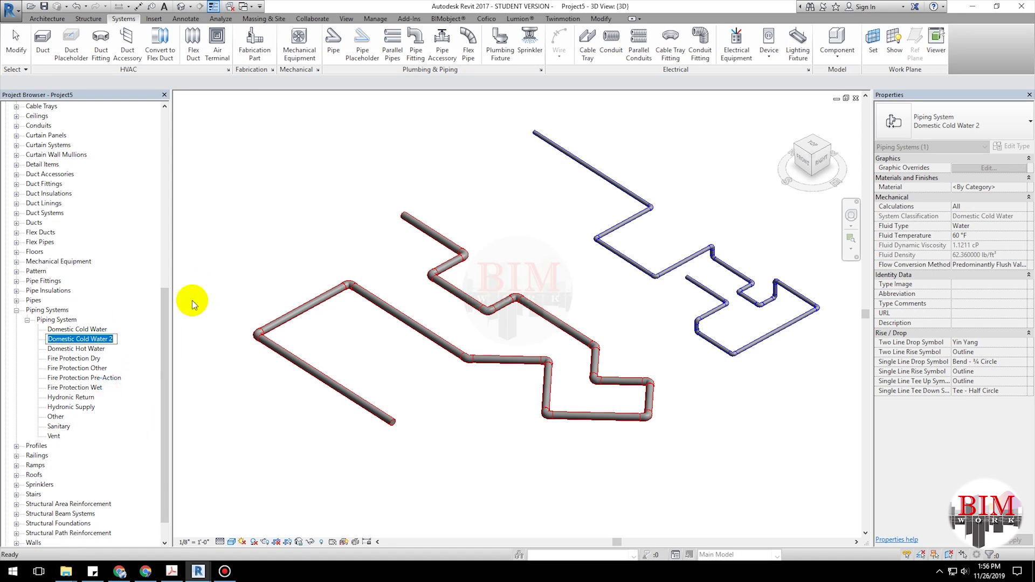
text(CW)
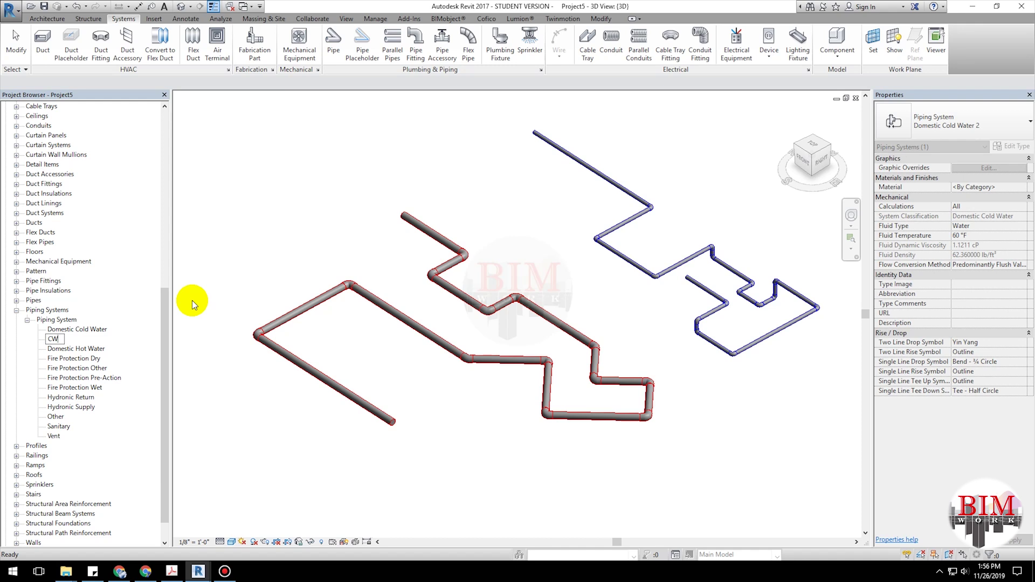
key(Return)
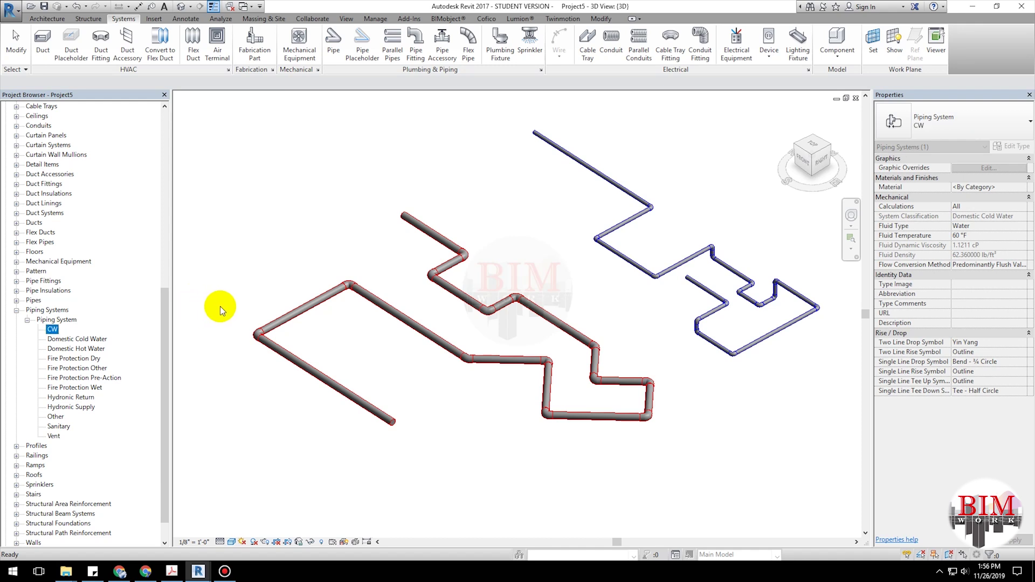
Step: Open the CW type's properties and confirm Blue as the line color in its graphic overrides
right_click(53, 330)
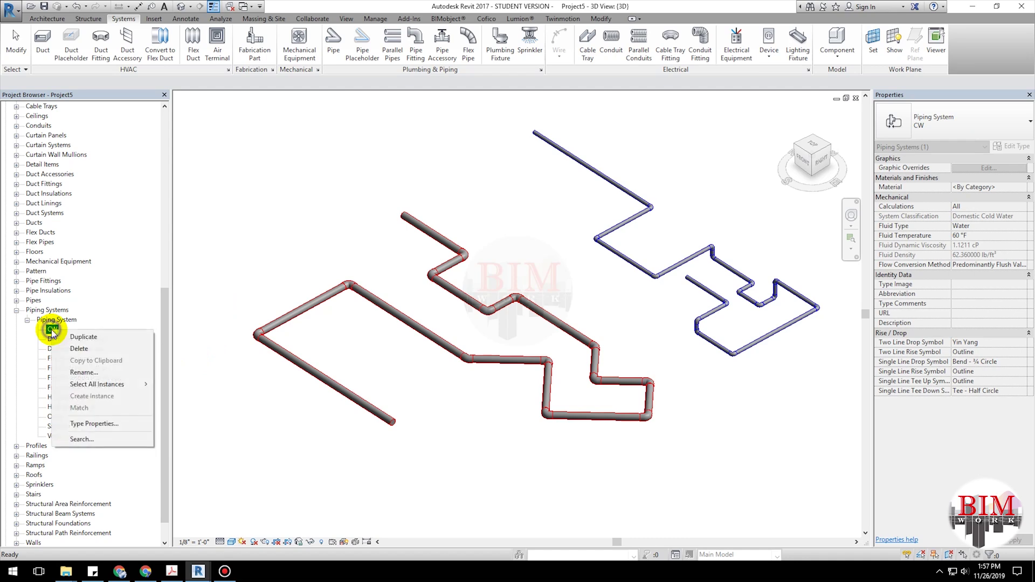
click(84, 425)
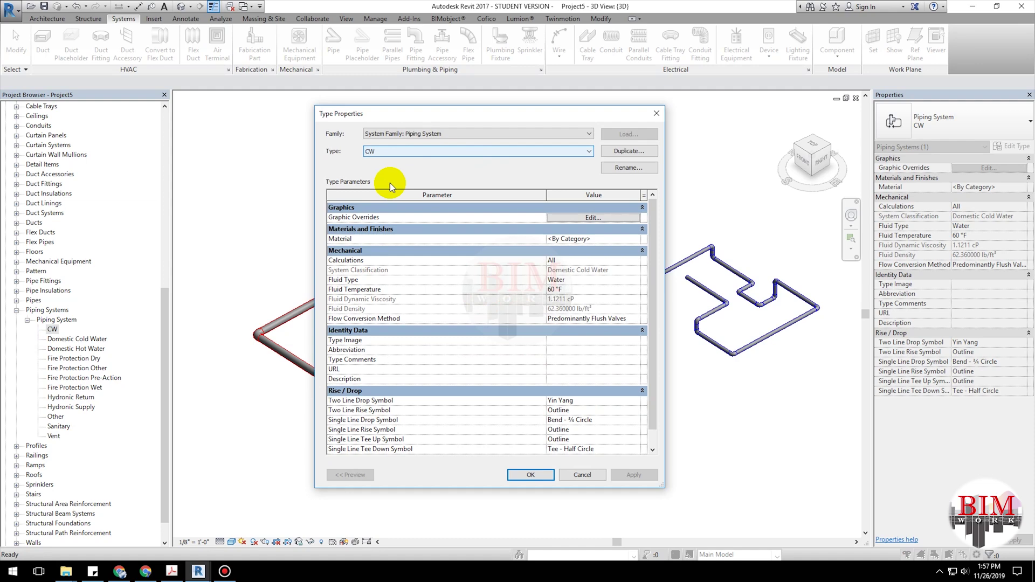
click(582, 218)
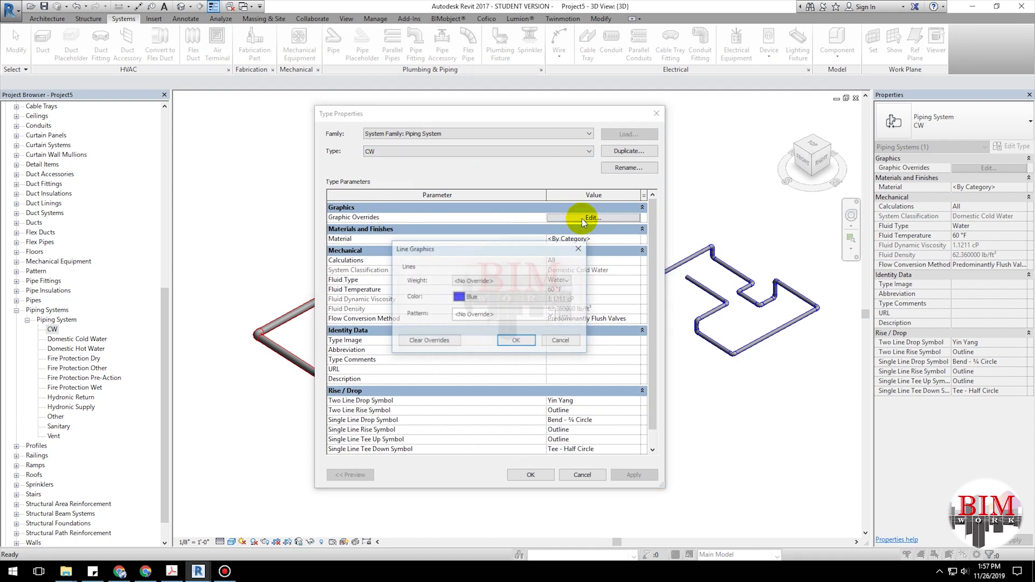
click(491, 296)
click(546, 395)
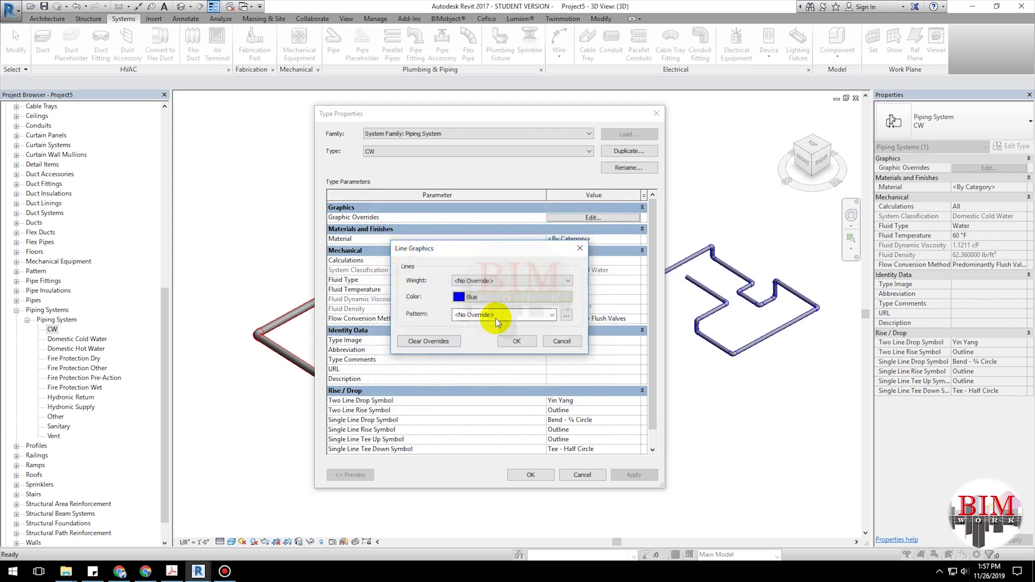
click(517, 341)
Step: Open the material selection for the CW piping system and search the project materials for PVC
click(632, 241)
click(636, 238)
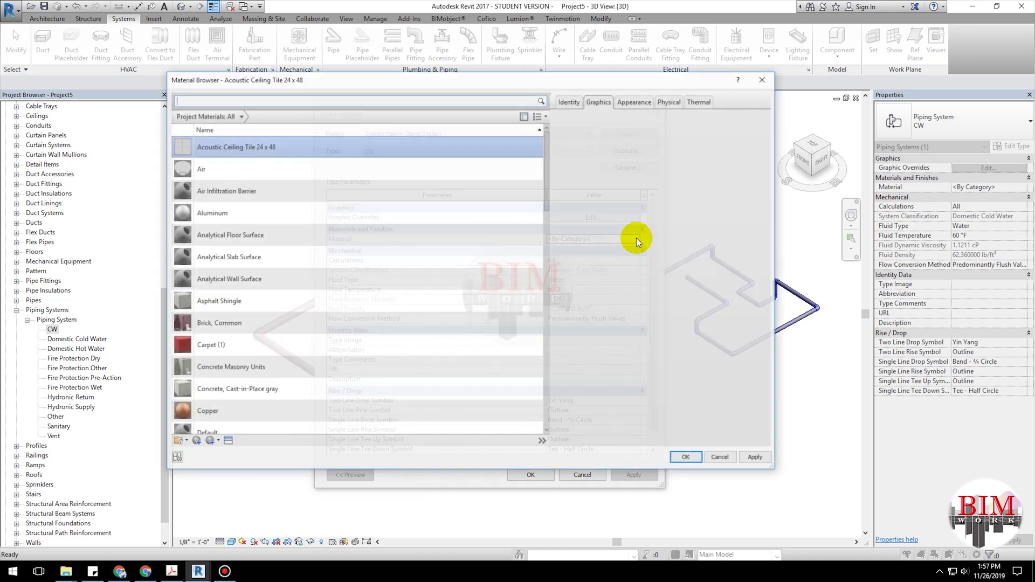
click(303, 102)
text(P)
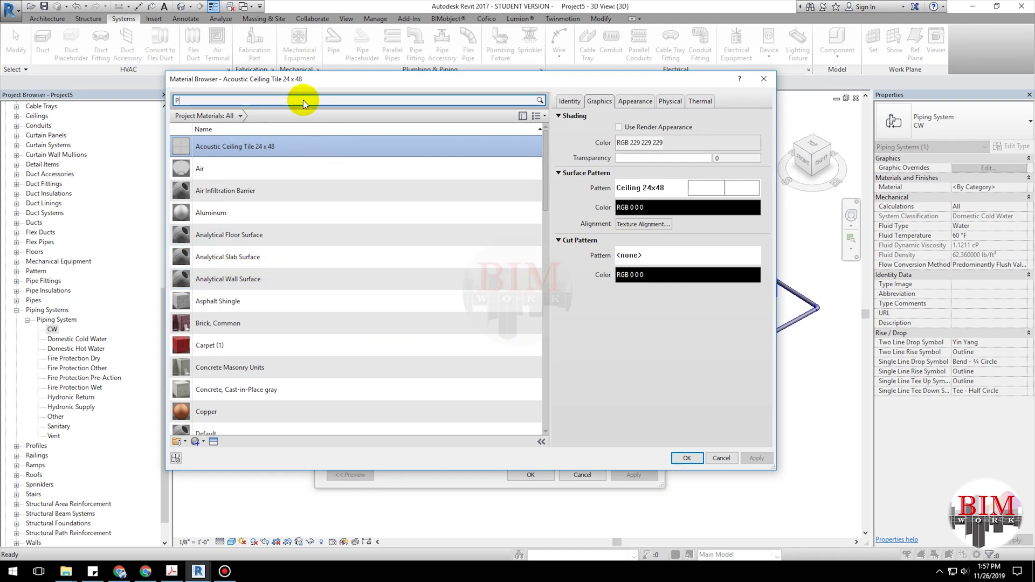
text(VC)
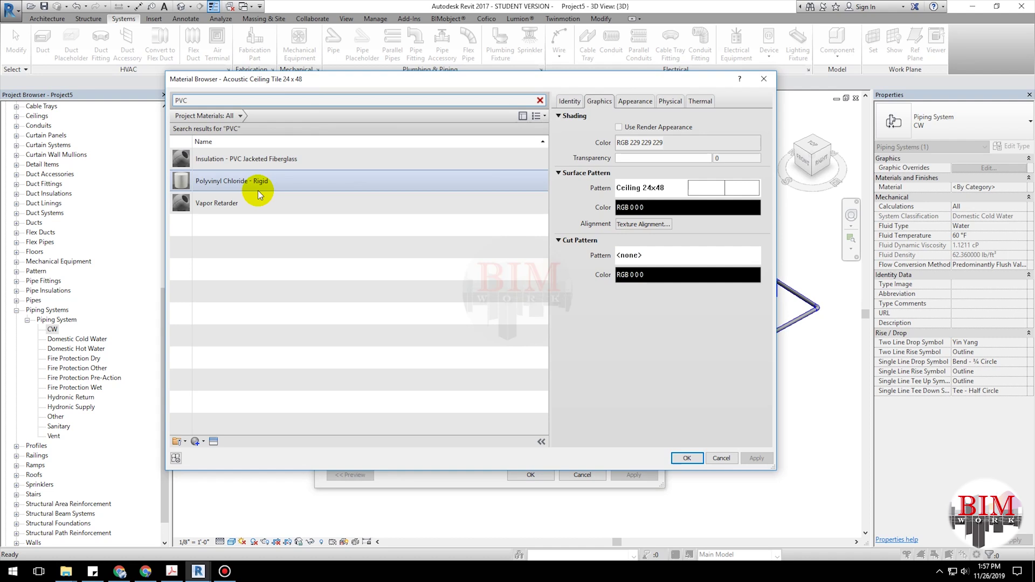
Step: Duplicate the Polyvinyl Chloride - Rigid material and name the copy CW
click(259, 193)
right_click(253, 185)
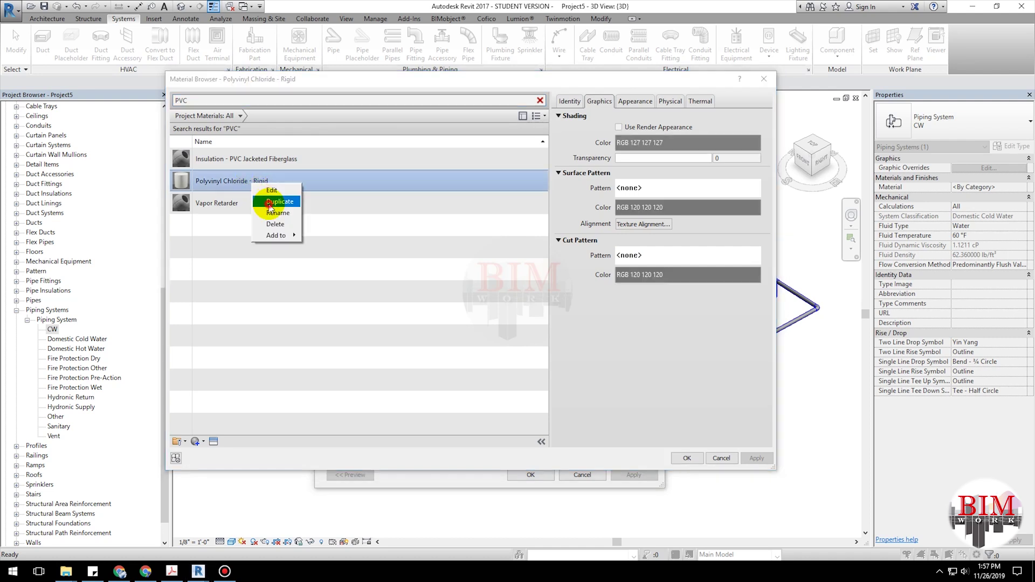
click(270, 201)
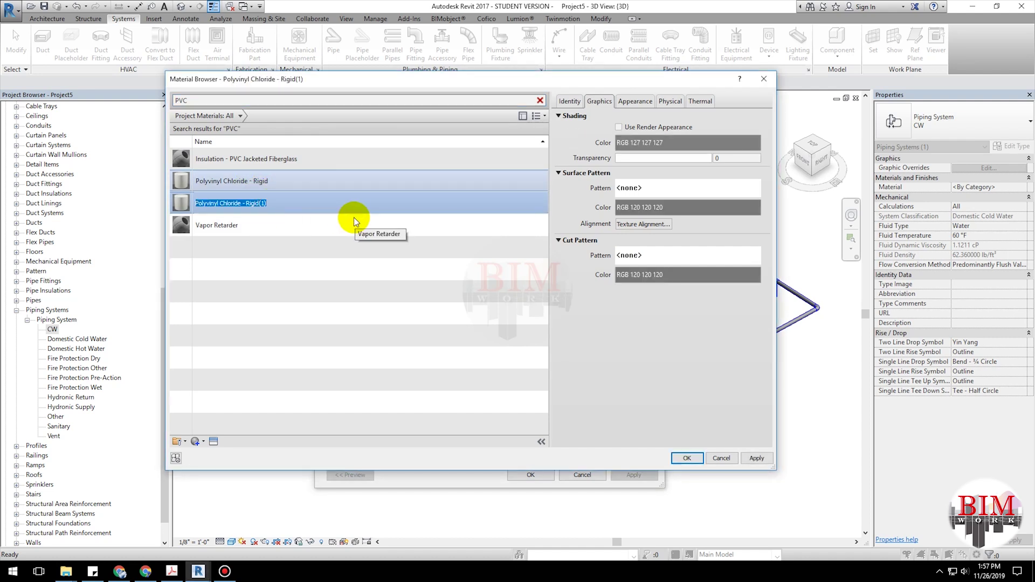
text(CW)
key(Return)
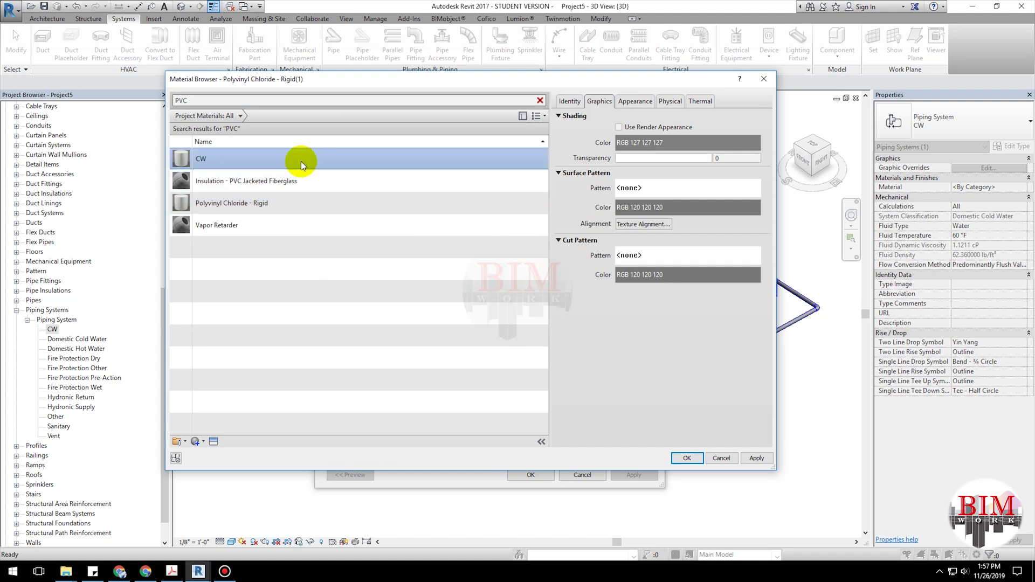
Step: Duplicate the CW material's appearance asset and set its plastic color to blue, RGB 0 0 255
click(634, 103)
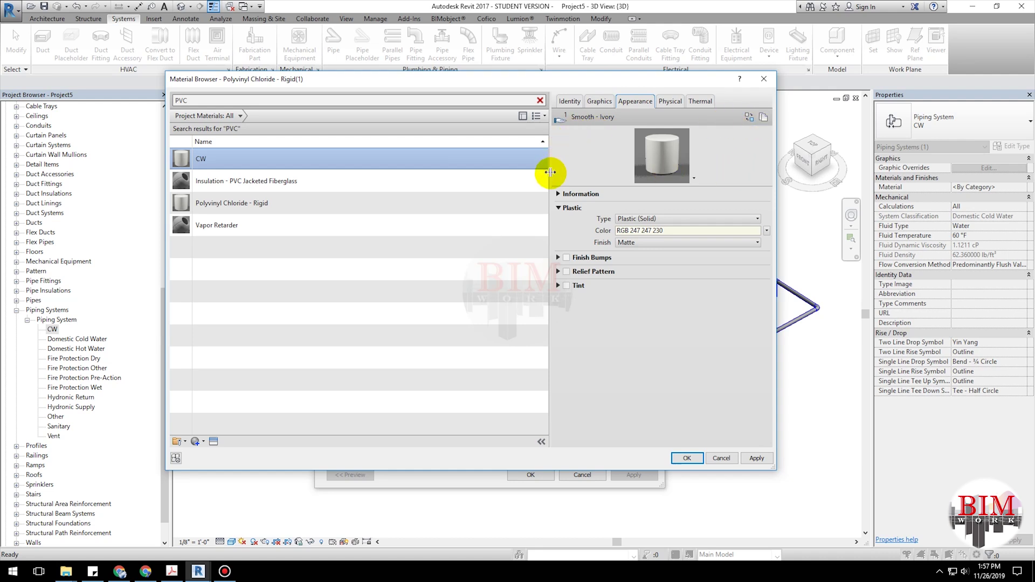
drag(550, 174, 414, 183)
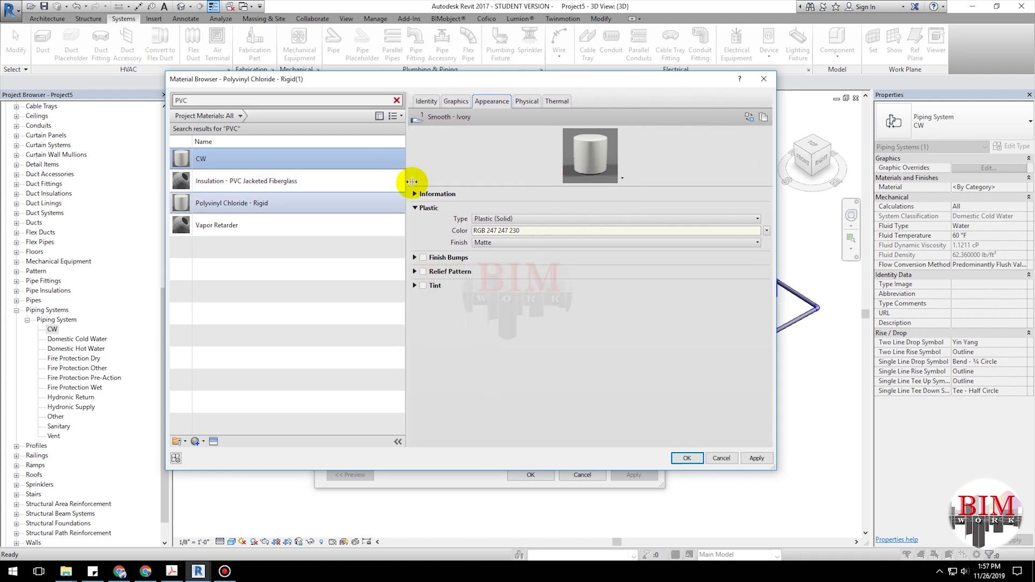
click(765, 118)
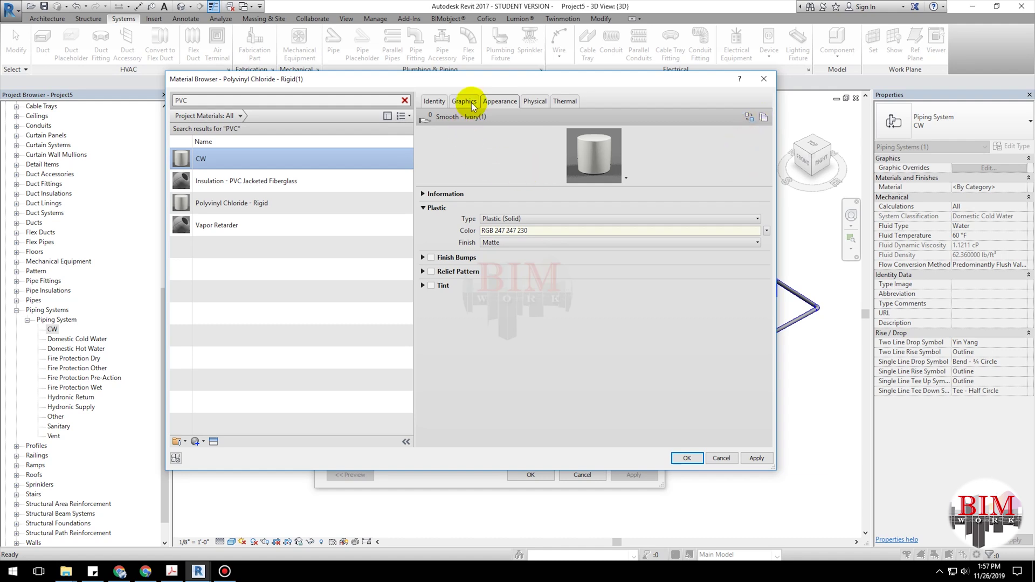
click(538, 231)
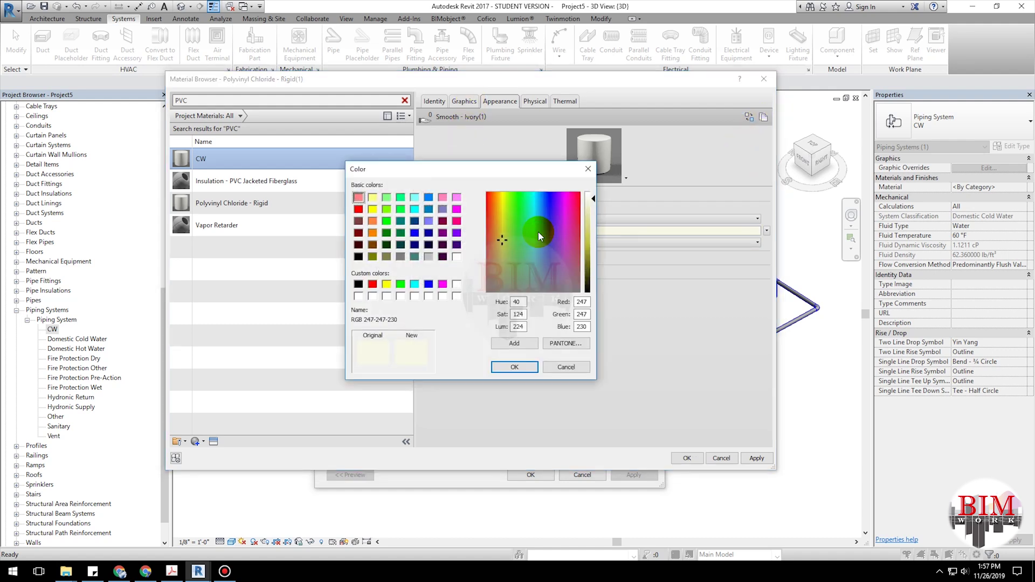
click(415, 232)
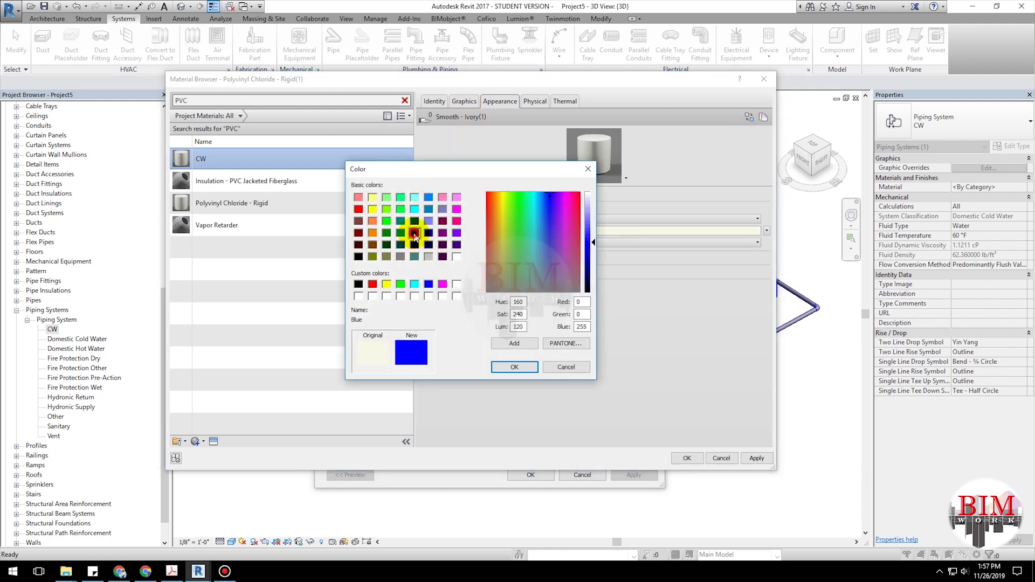
click(522, 372)
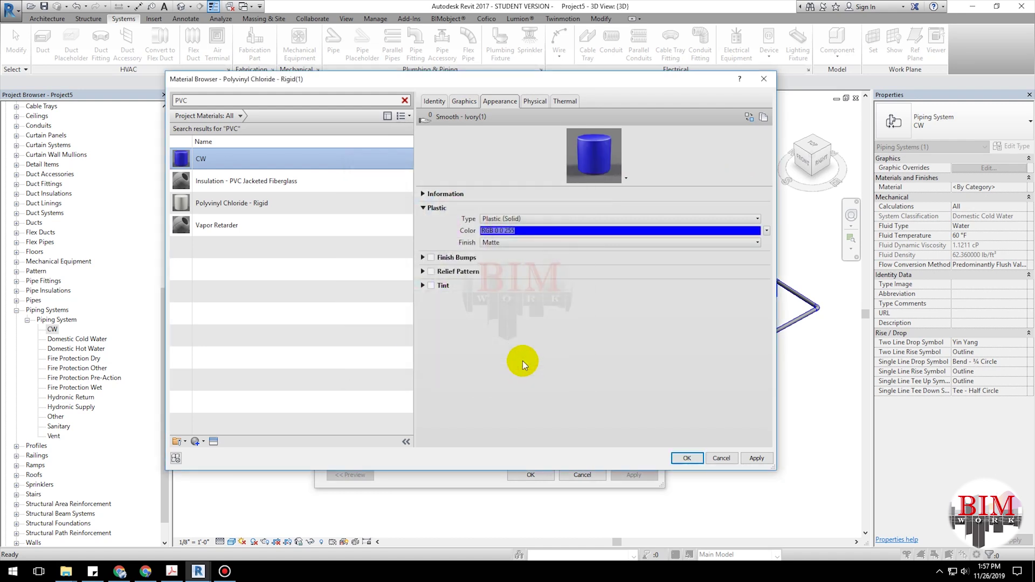
Step: Make the CW material's shading use its render appearance and assign the material to the CW piping system
click(465, 102)
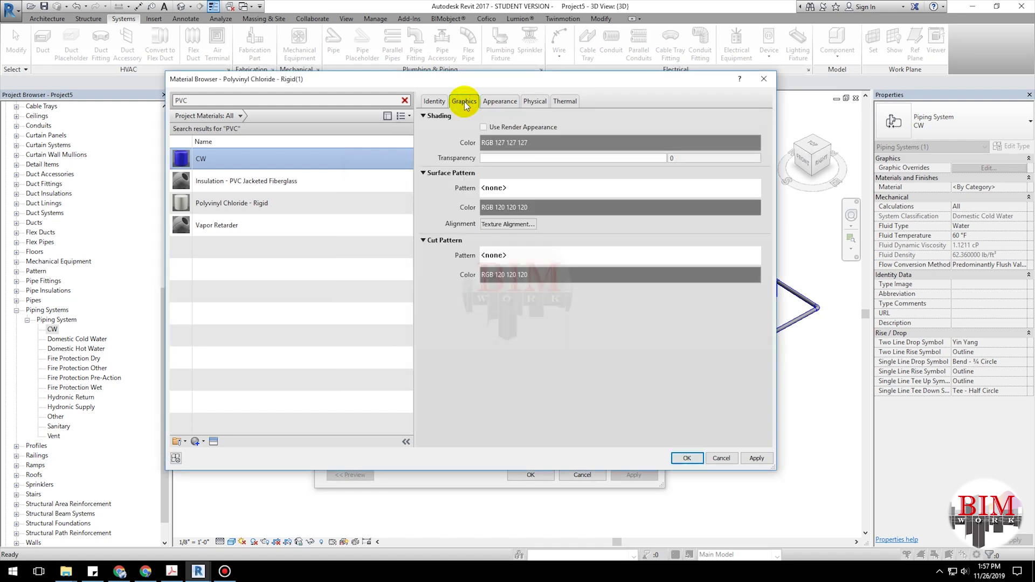
click(483, 127)
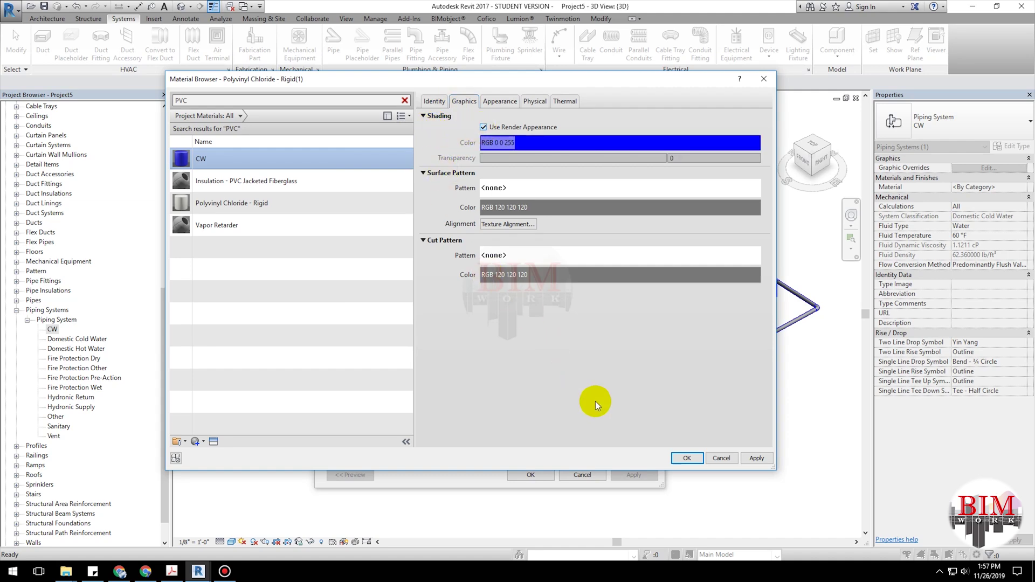
click(757, 458)
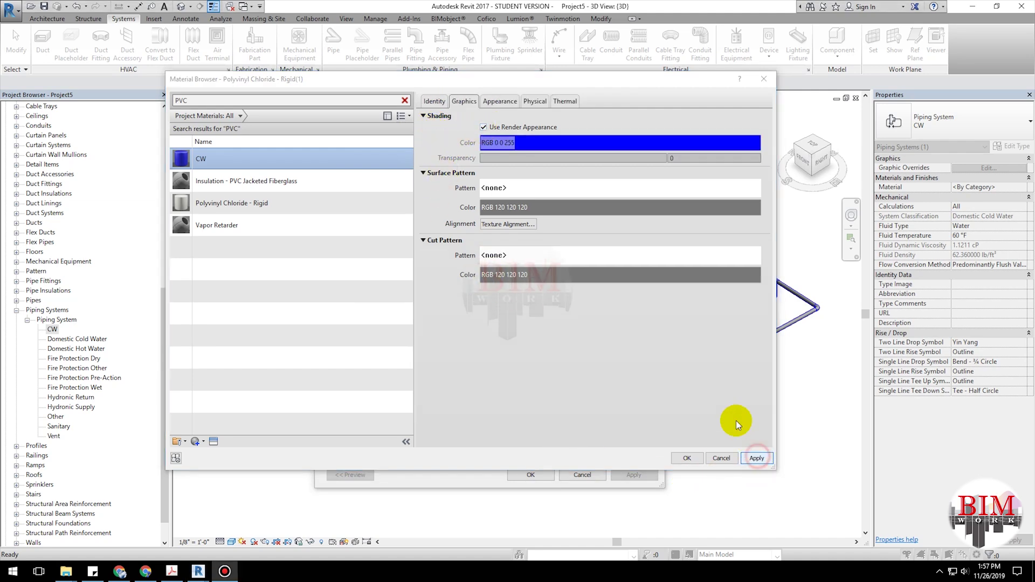
click(681, 458)
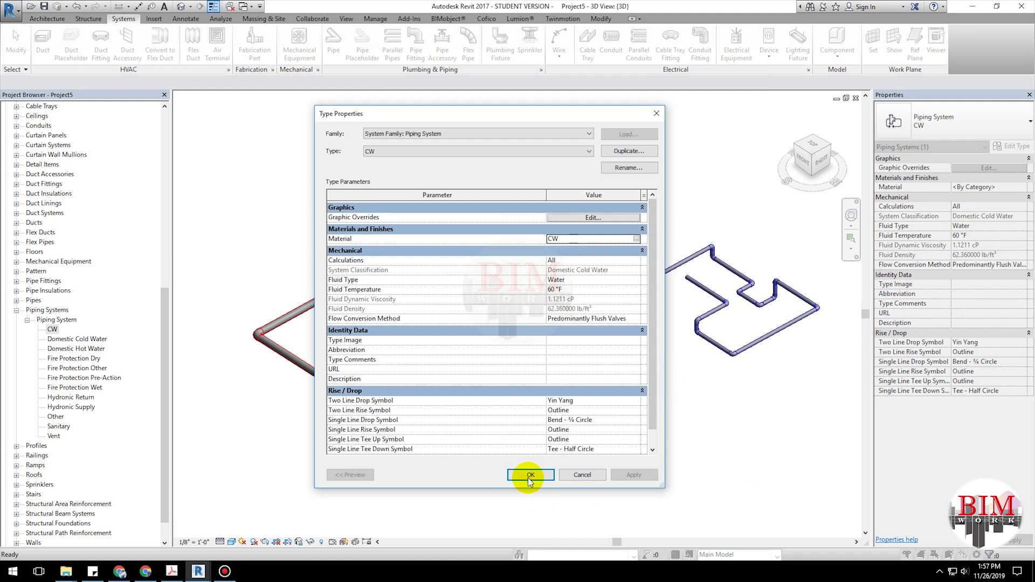
click(529, 477)
click(724, 435)
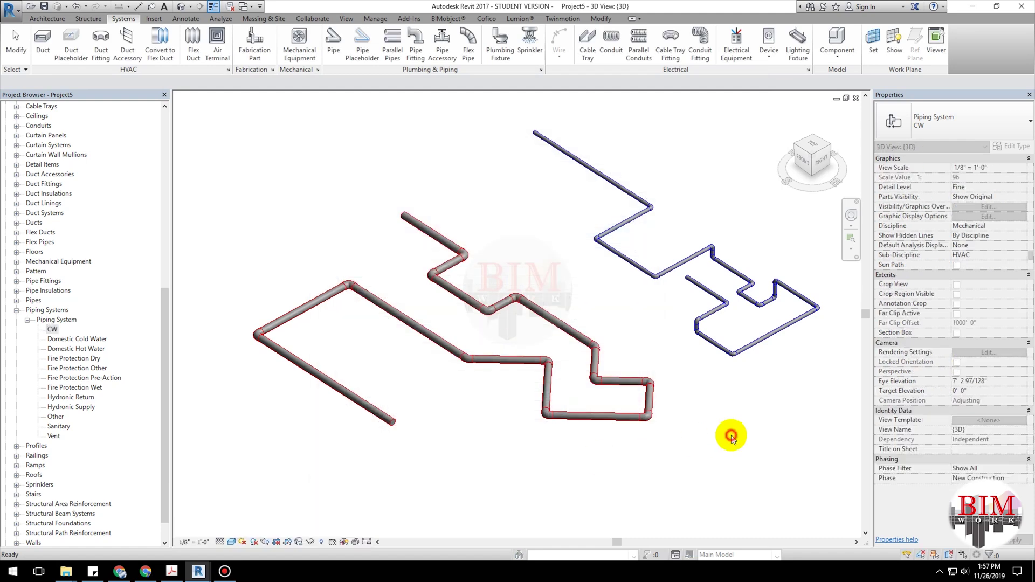
Step: Change the system type of the 6" Domestic Cold Water pipe run to CW
click(605, 176)
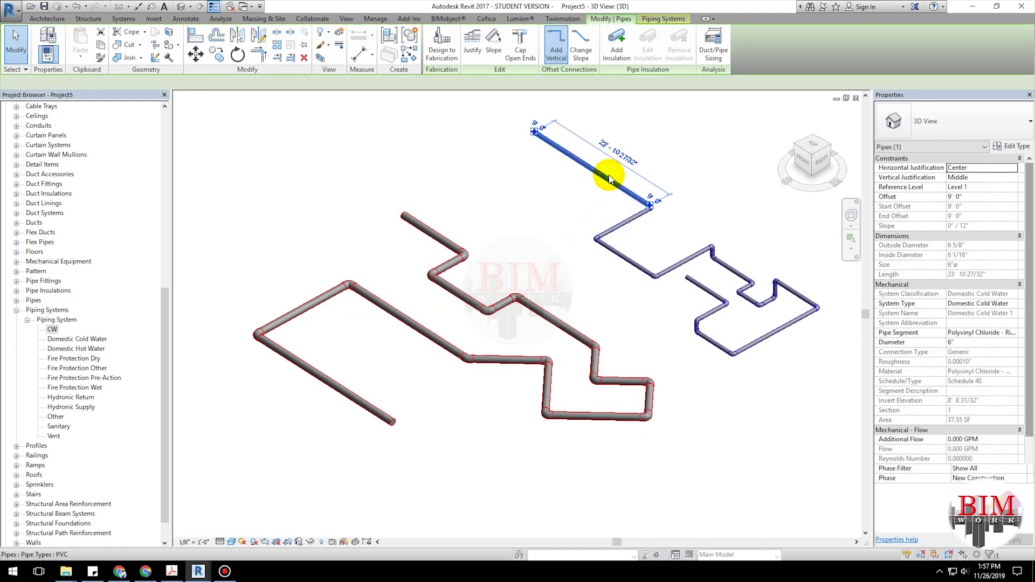
click(998, 304)
click(1014, 305)
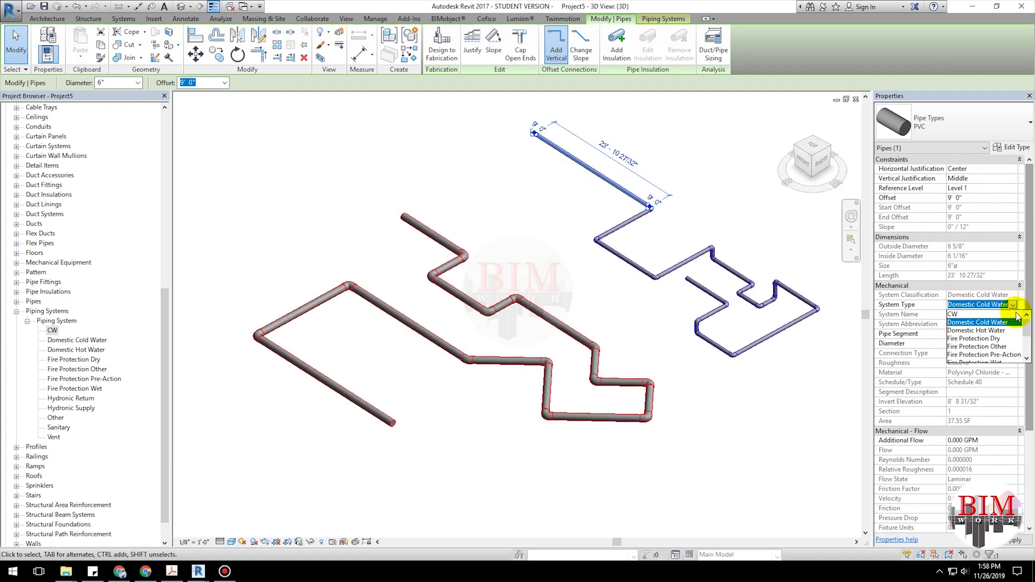
click(953, 314)
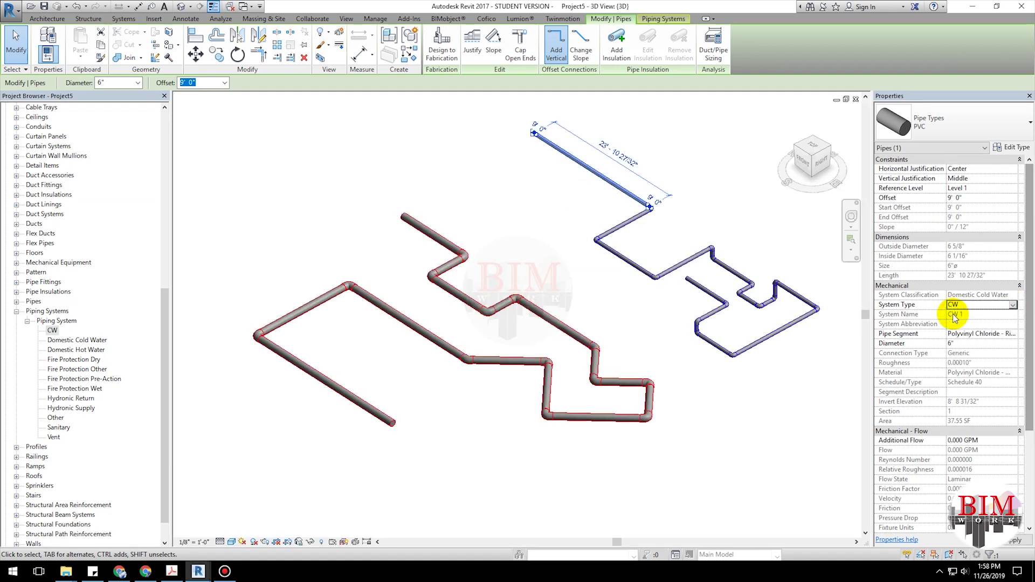
click(734, 403)
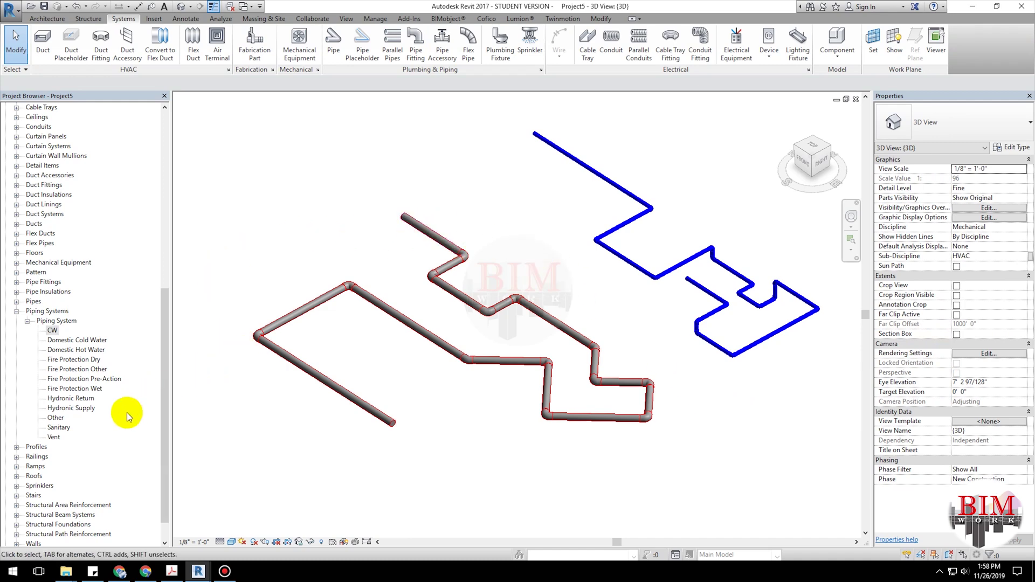
Step: Duplicate the Domestic Hot Water piping system type and rename the copy to HW
click(88, 350)
right_click(89, 351)
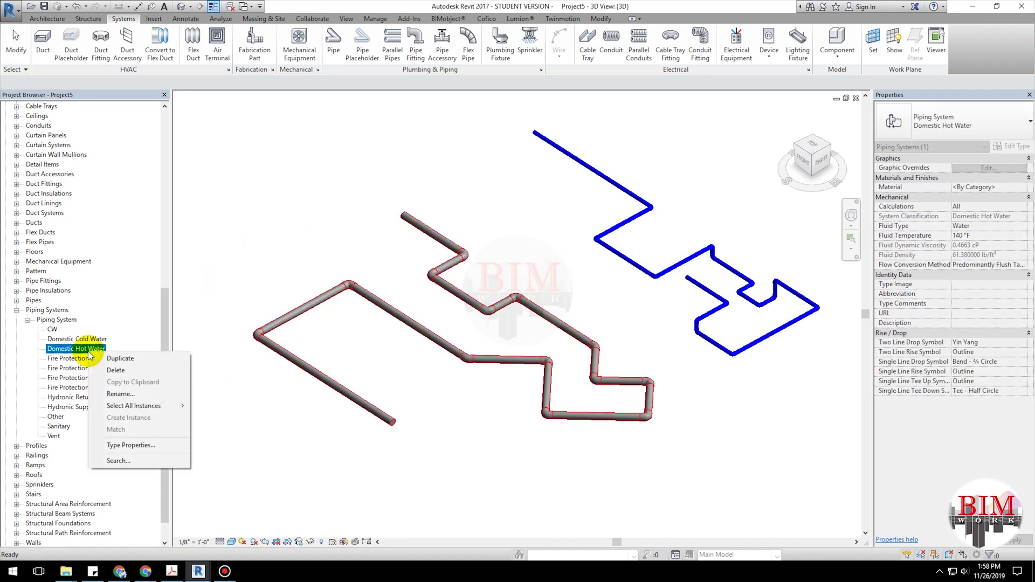
click(107, 360)
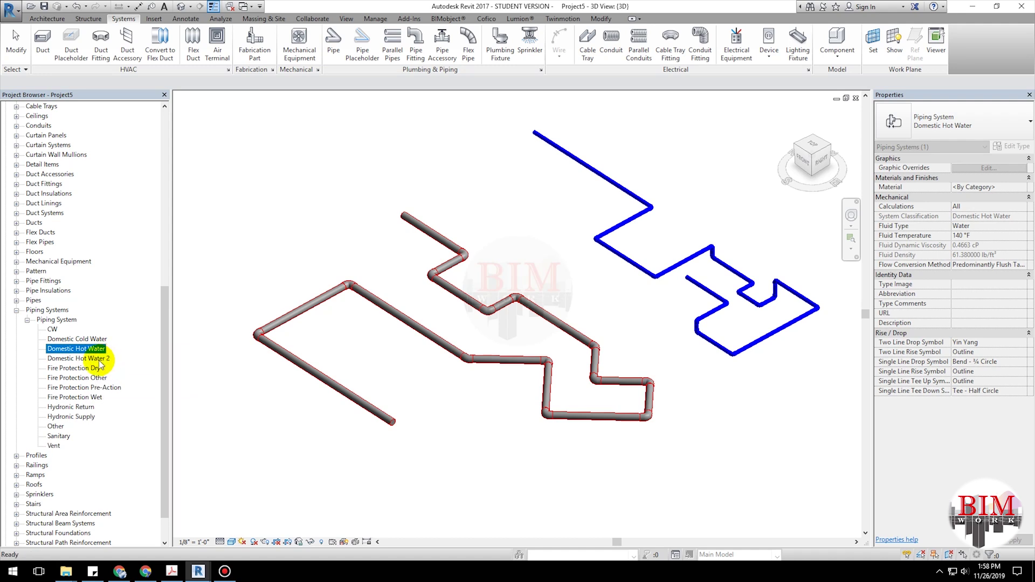
right_click(101, 366)
click(120, 403)
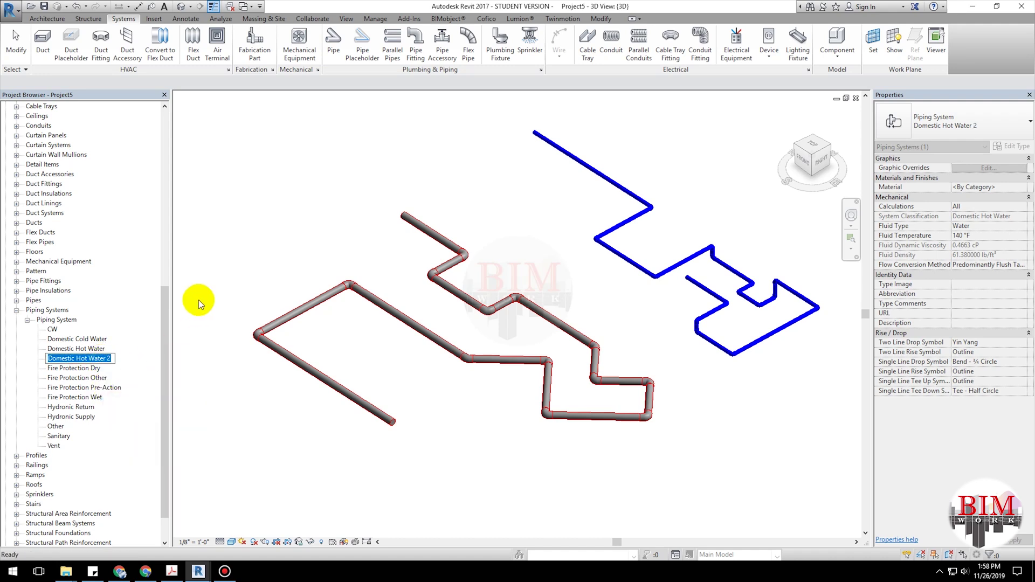
text(HW)
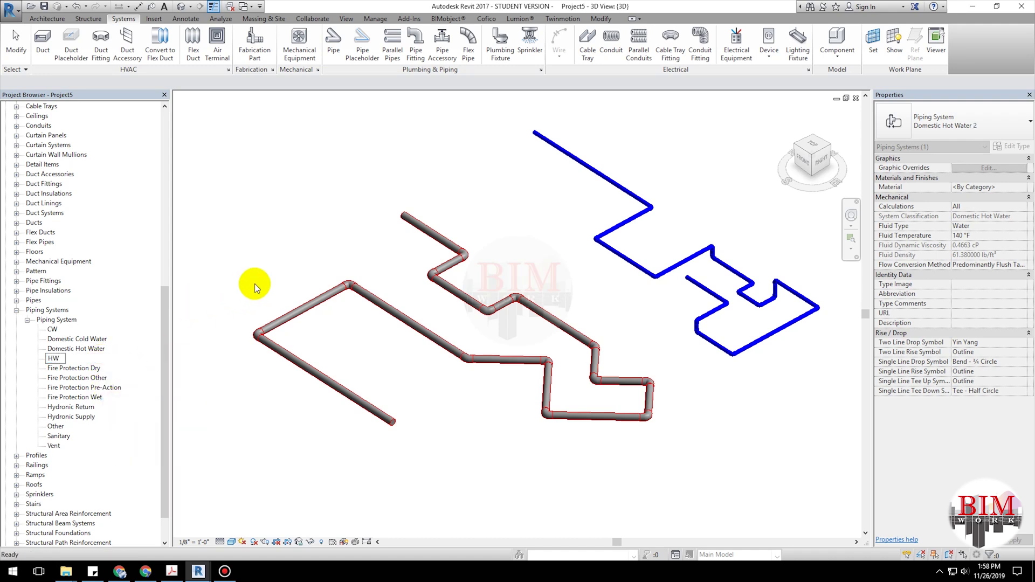
key(Return)
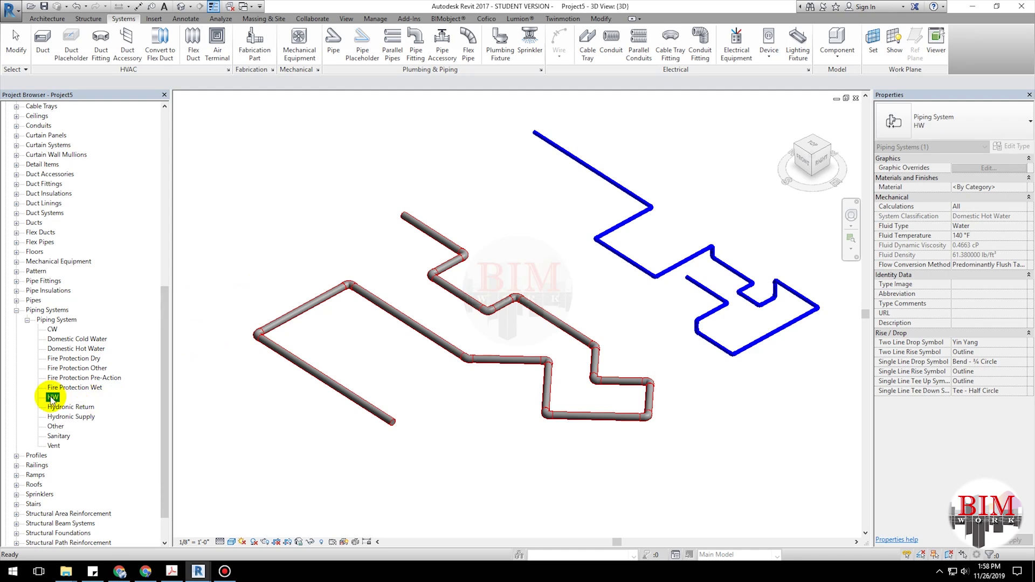
Step: Open the HW type's properties and confirm Red as the line color in its graphic overrides
right_click(54, 398)
click(67, 491)
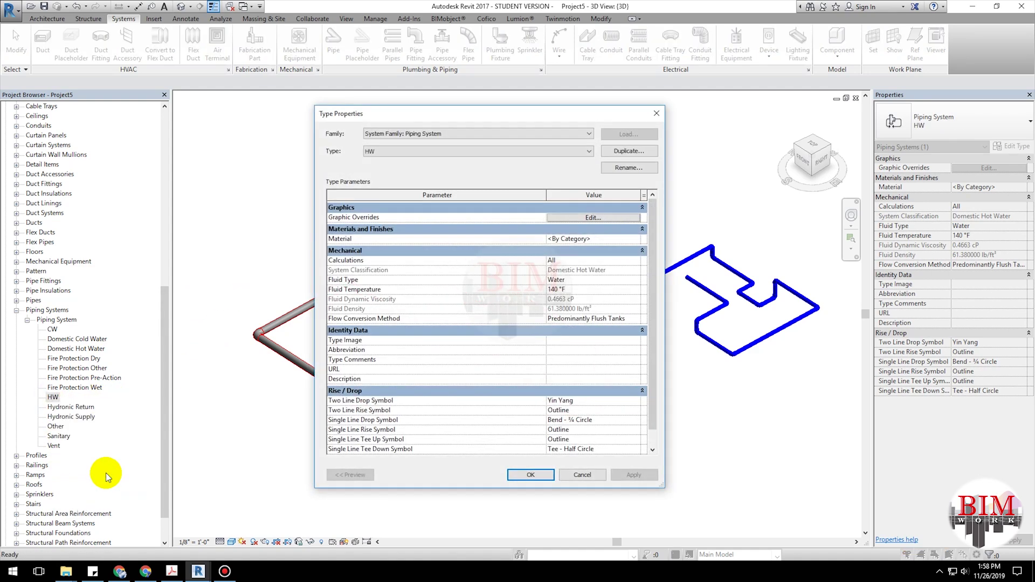
click(619, 217)
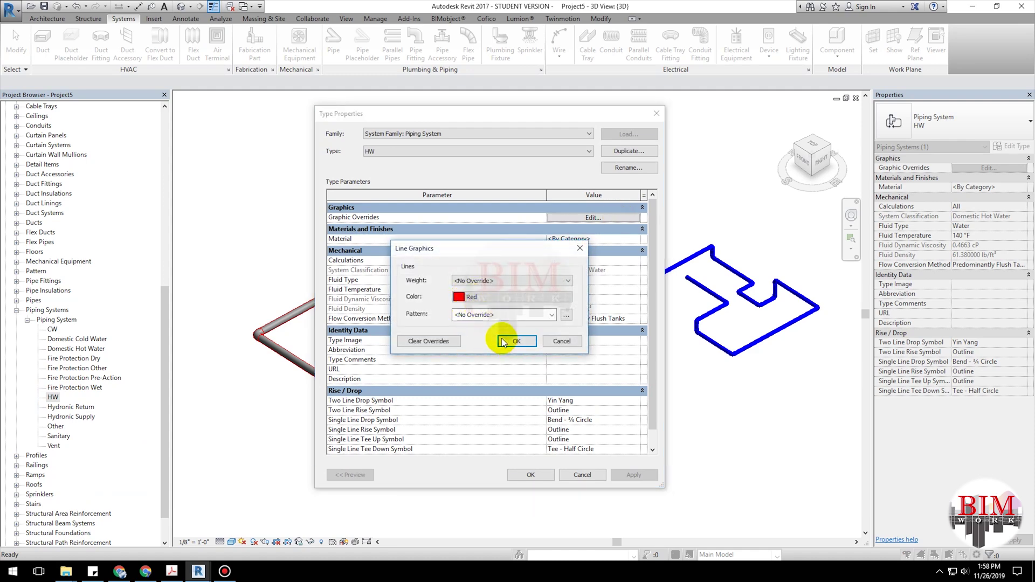
click(503, 342)
Step: Open the material selection for the HW piping system, duplicate the CW material and name the copy HW
click(640, 237)
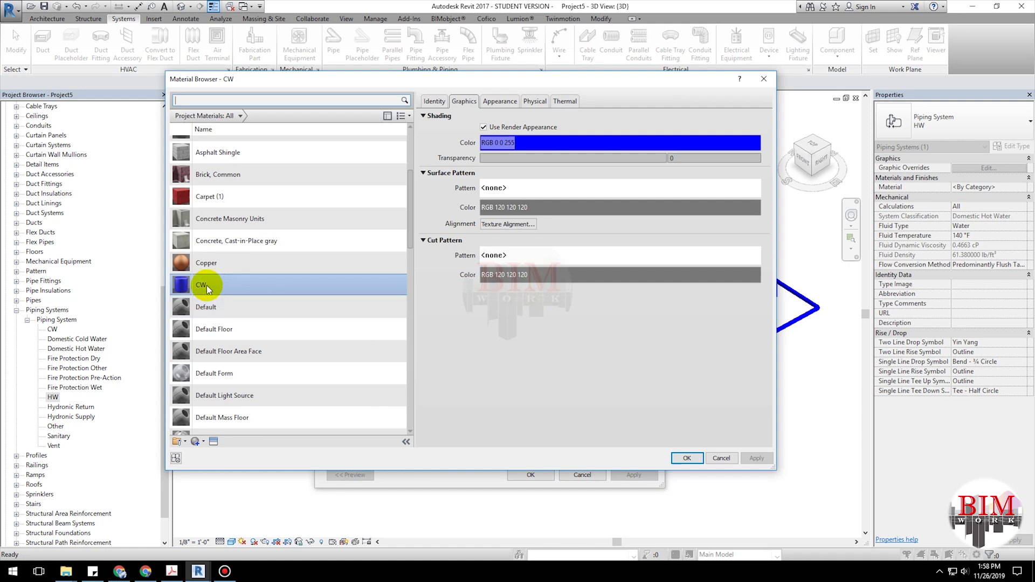
right_click(209, 286)
click(229, 303)
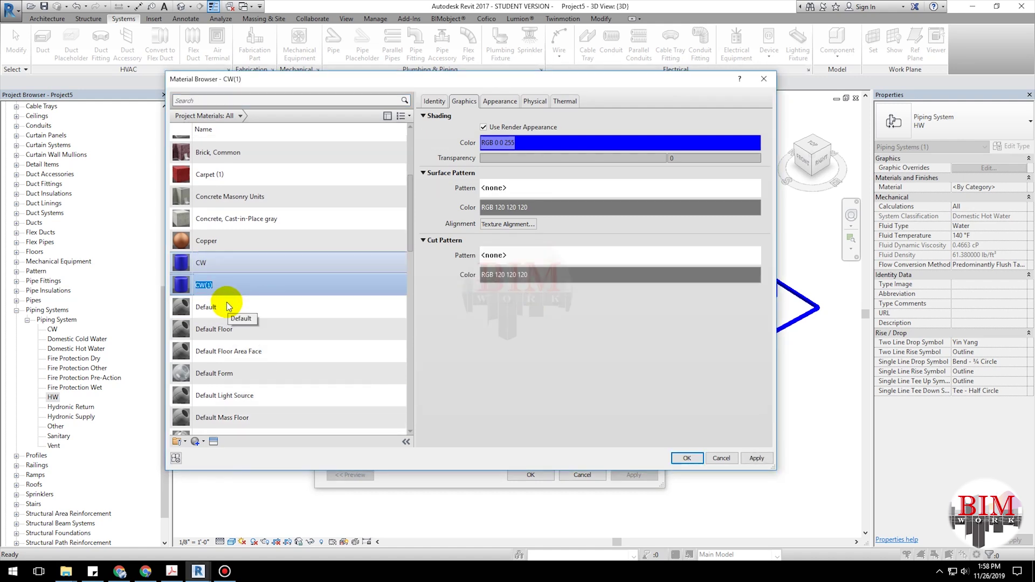
text(HW)
key(Return)
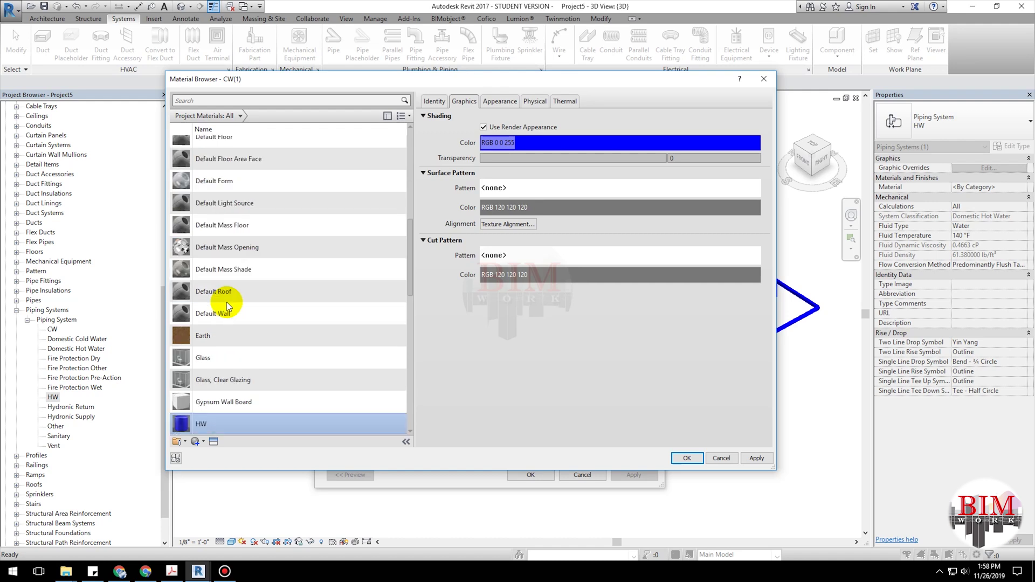
Step: Duplicate the HW material's appearance asset and set its plastic color to red, RGB 255 0 0
click(500, 101)
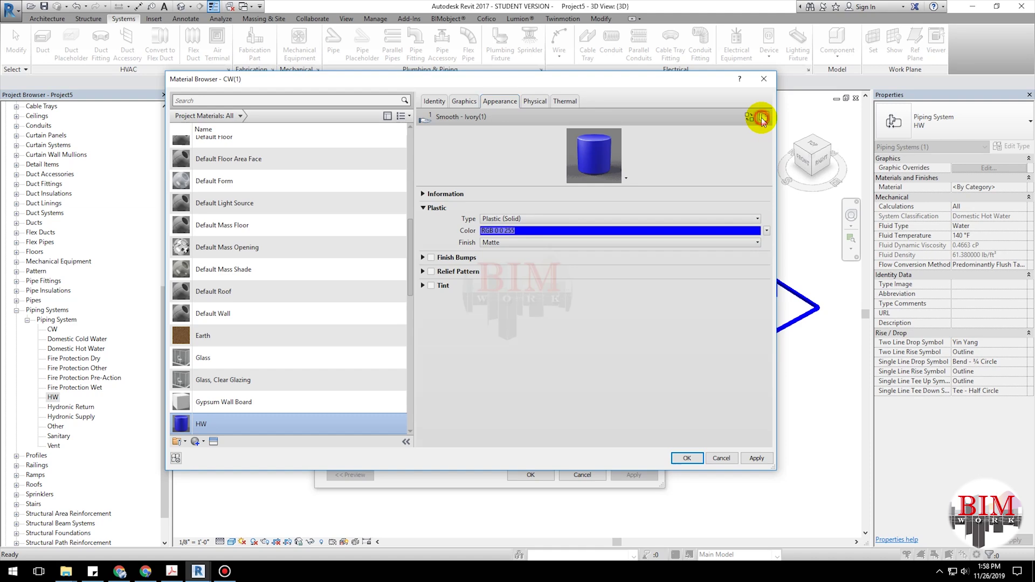
click(505, 231)
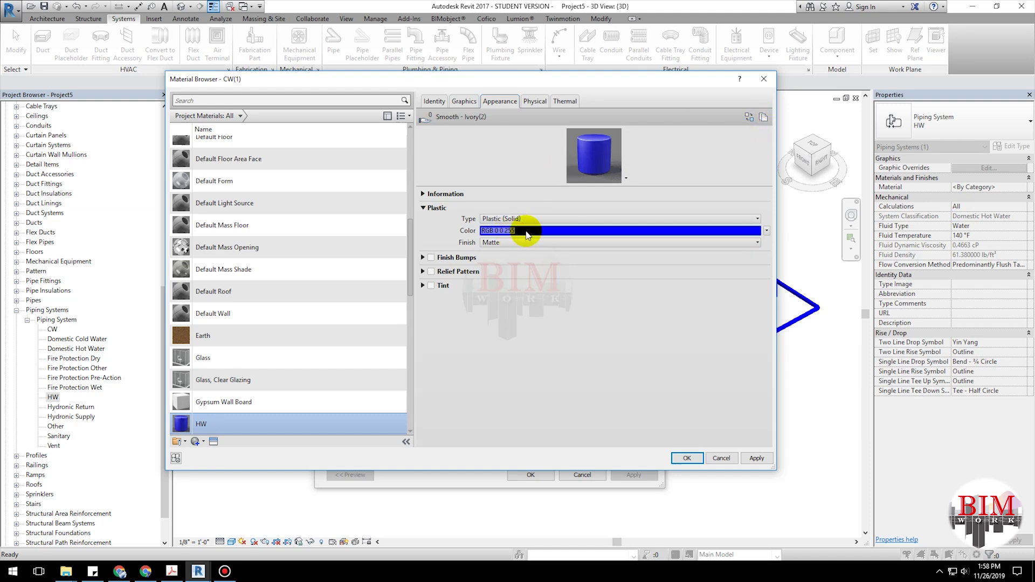
click(372, 284)
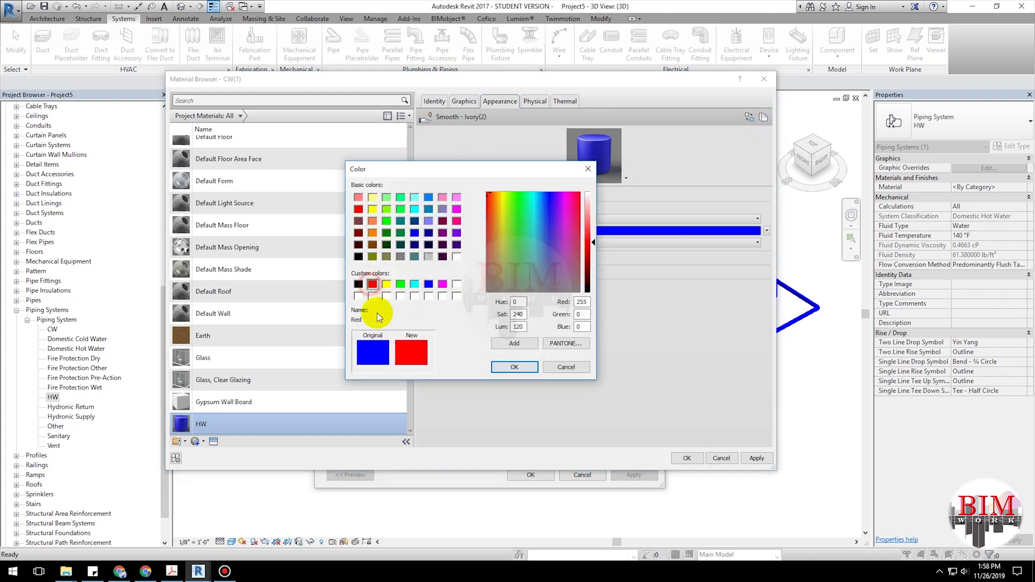
click(515, 367)
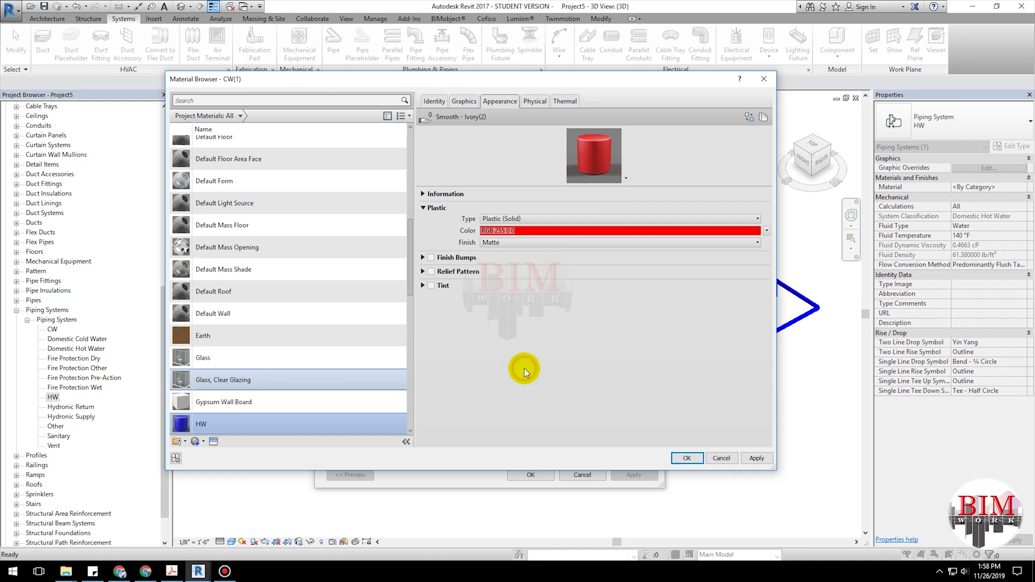
Step: Check the HW material's shading color and assign the material to the HW piping system
click(464, 101)
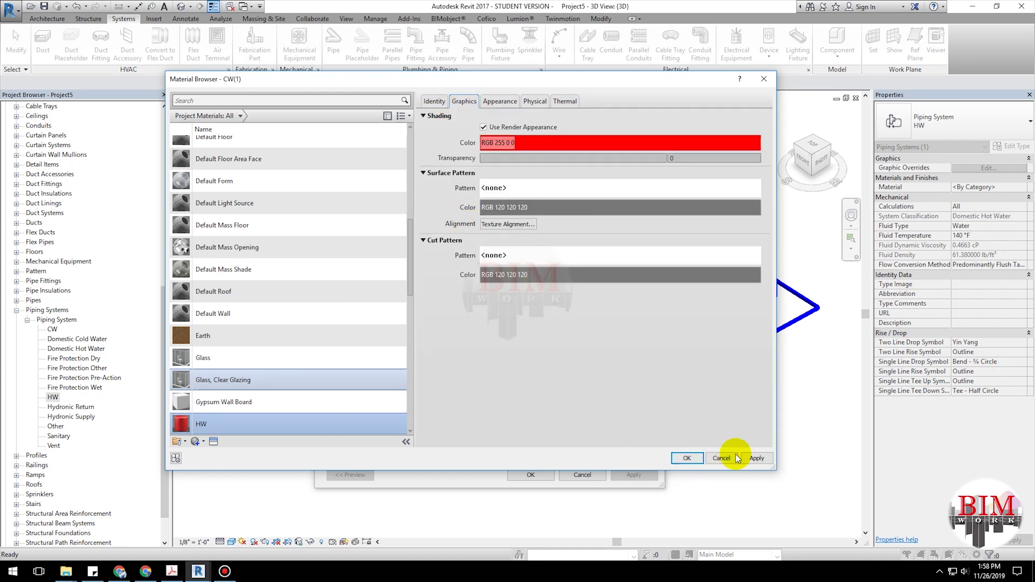
click(757, 458)
click(686, 458)
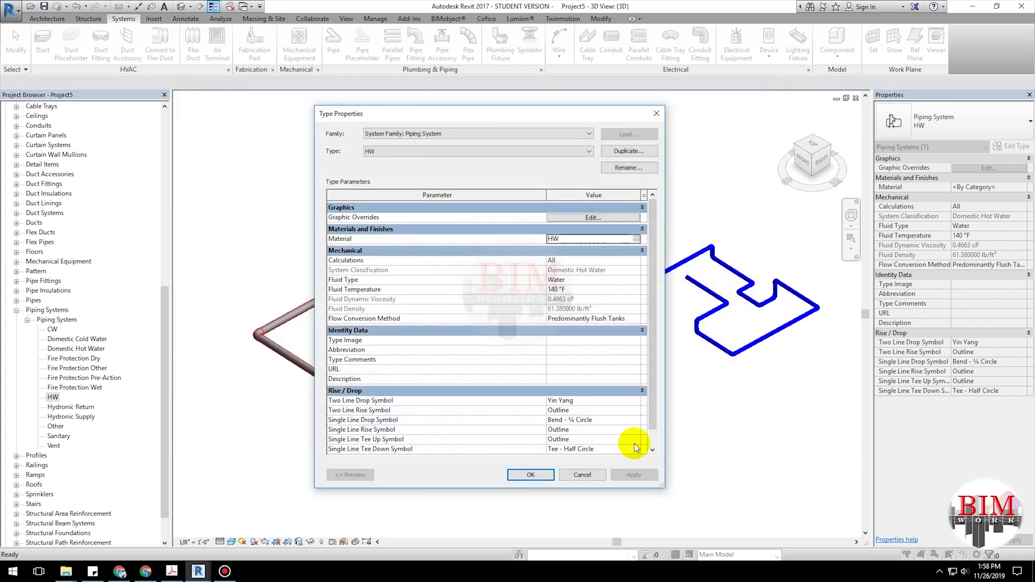
click(531, 474)
click(645, 469)
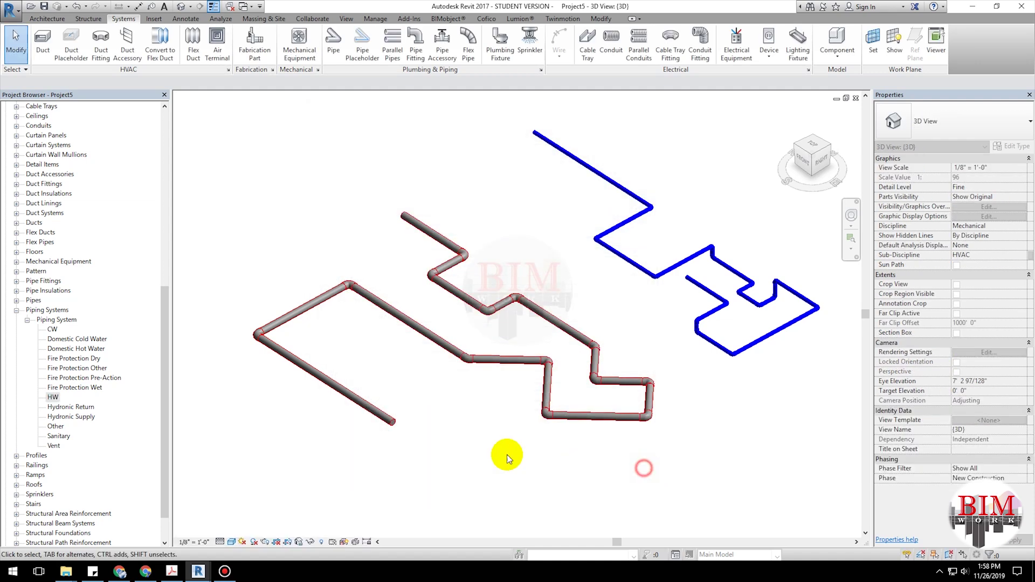
Step: Change the system type of the 12" Domestic Hot Water pipe run to HW
click(330, 387)
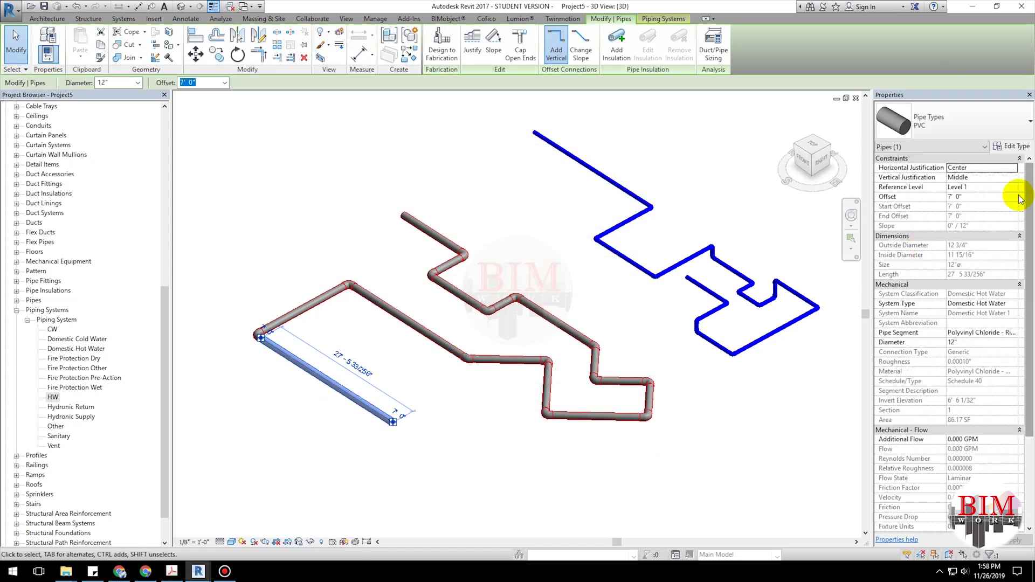
click(1019, 309)
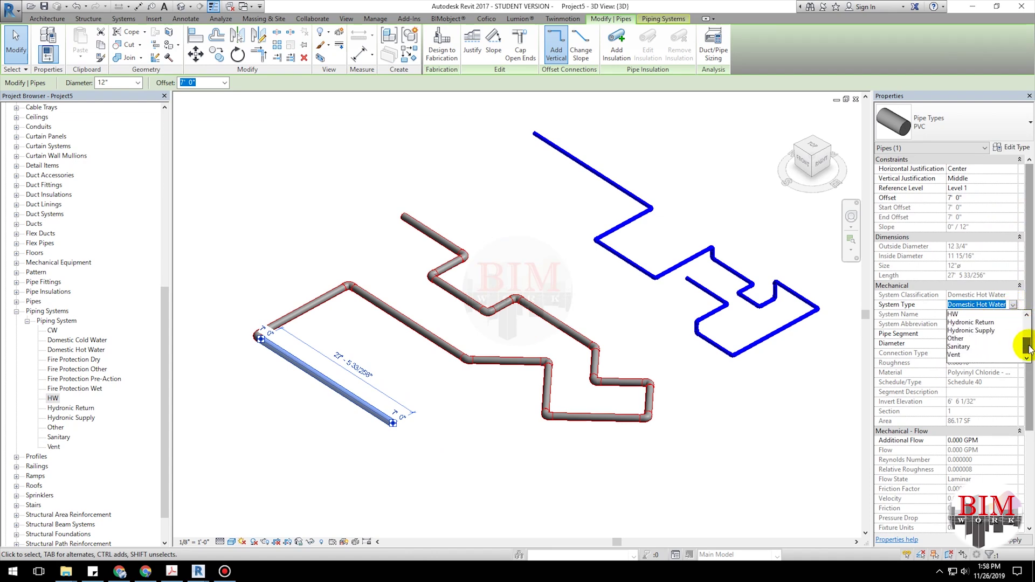
scroll(965, 341, down, 1)
click(955, 339)
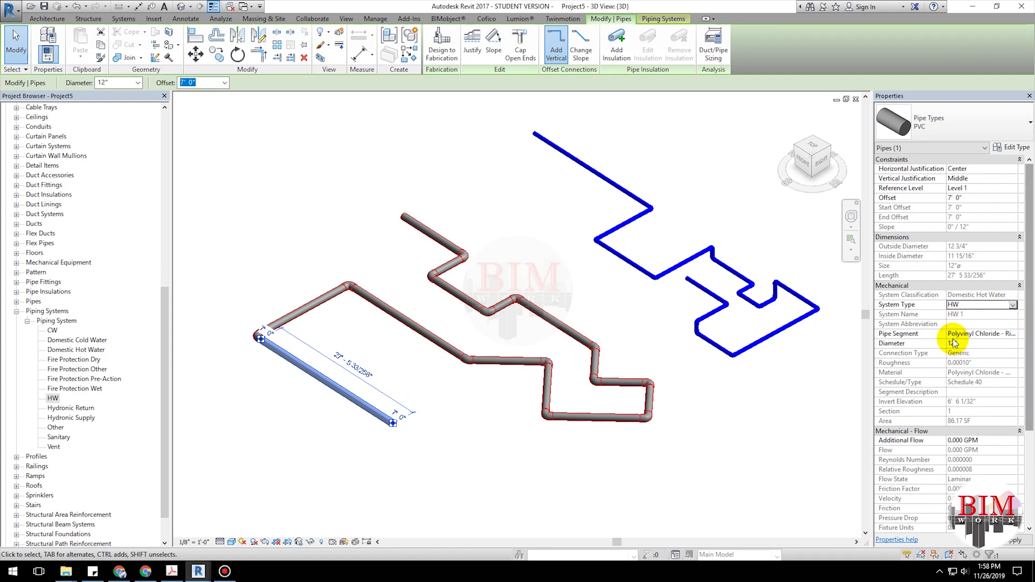
click(424, 453)
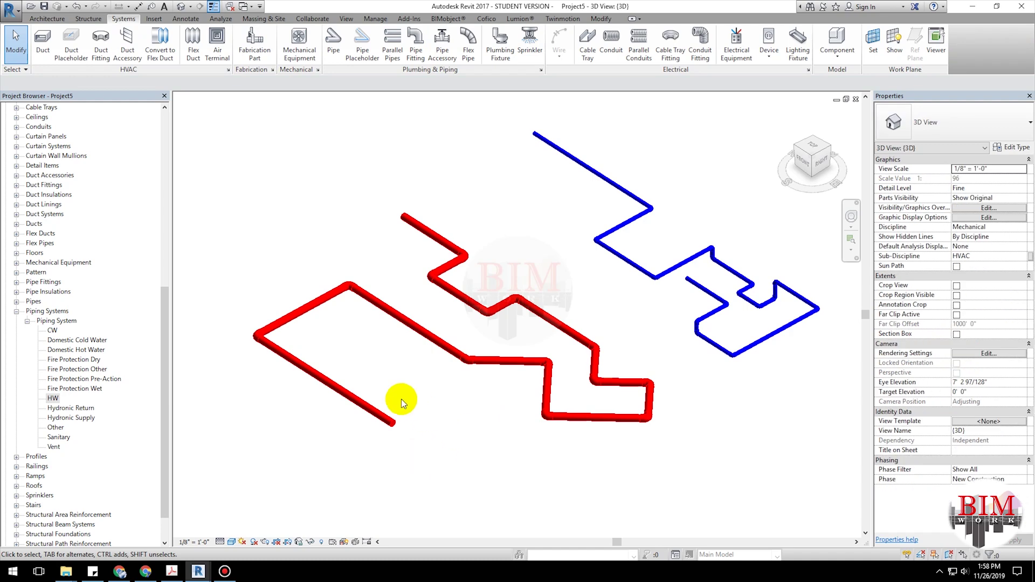
Step: Select the entire HW pipe network to check its system properties, and clear the selection
key(Tab)
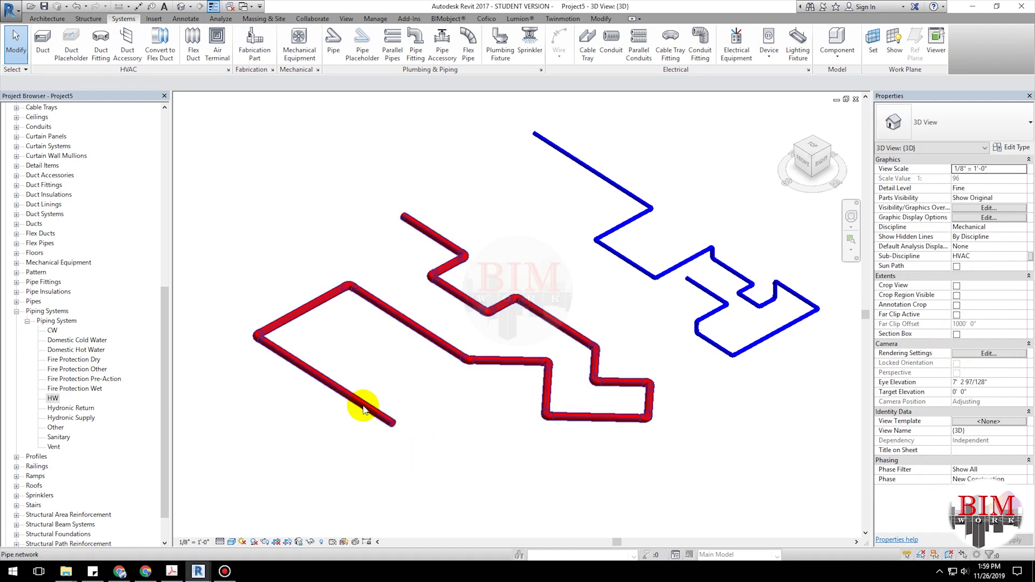
click(364, 410)
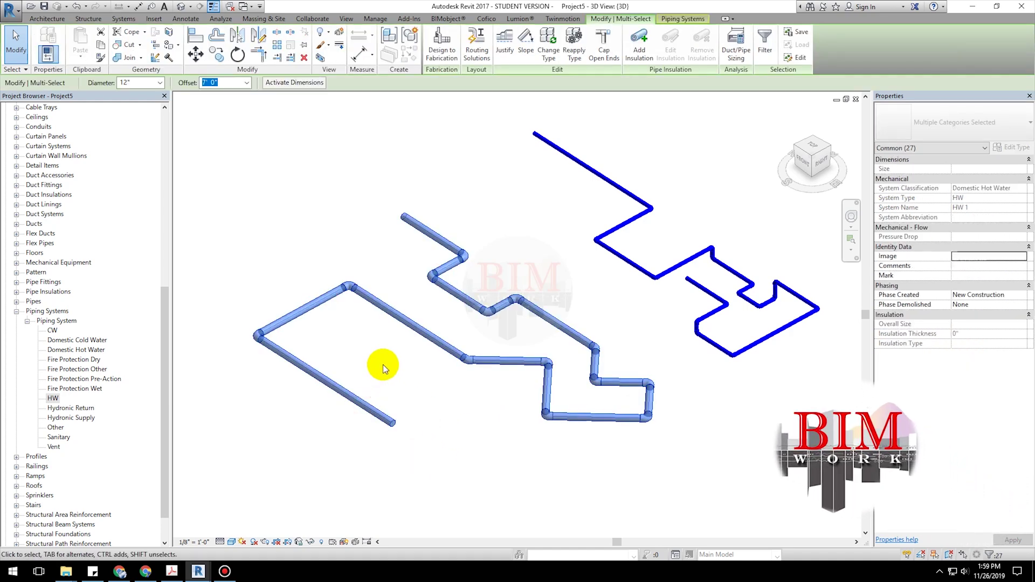
click(383, 365)
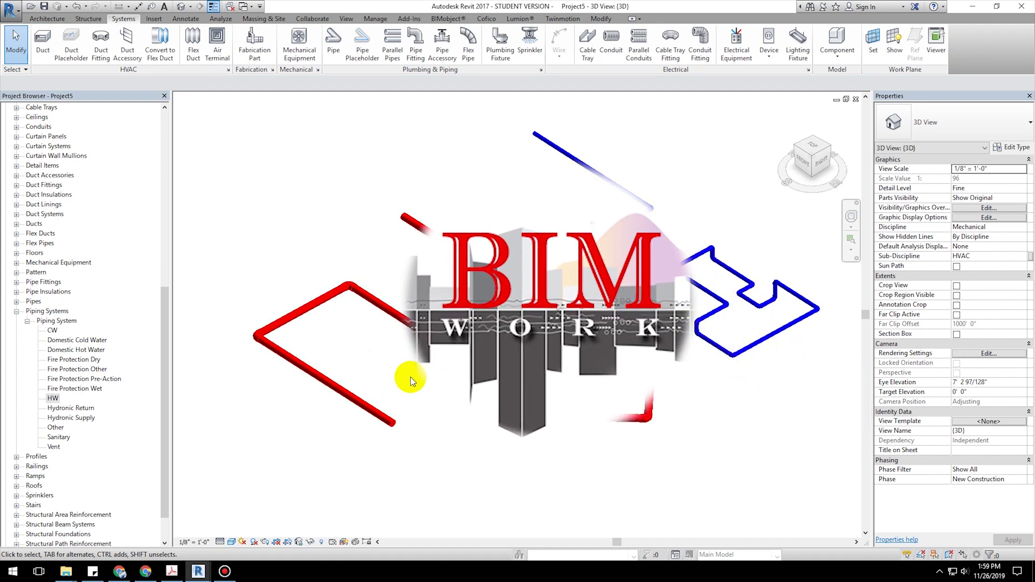